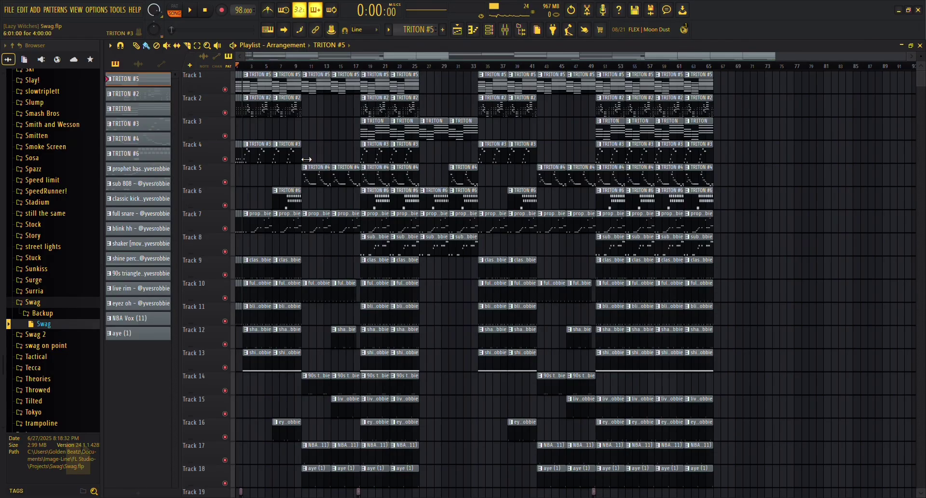
# - Show the TRITON #5 notes in the piano roll and view that channel's instrument plugin settings
pyautogui.click(457, 30)
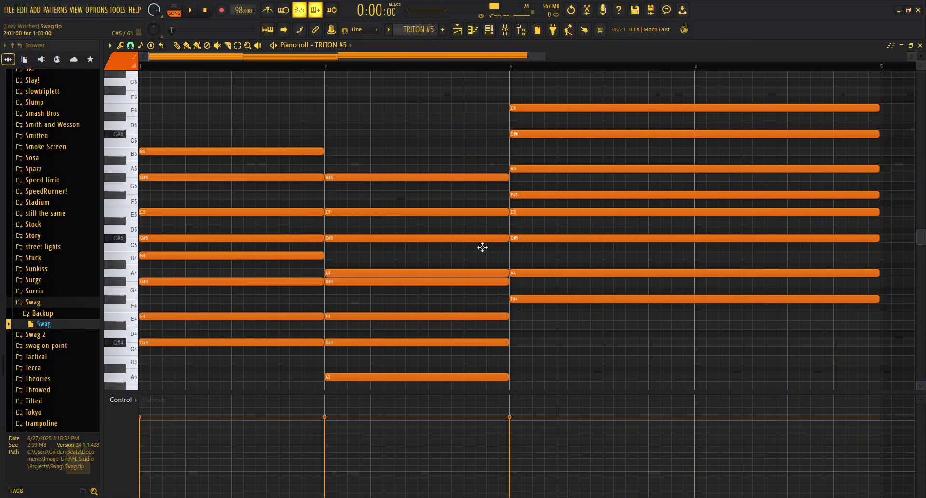
pyautogui.click(489, 30)
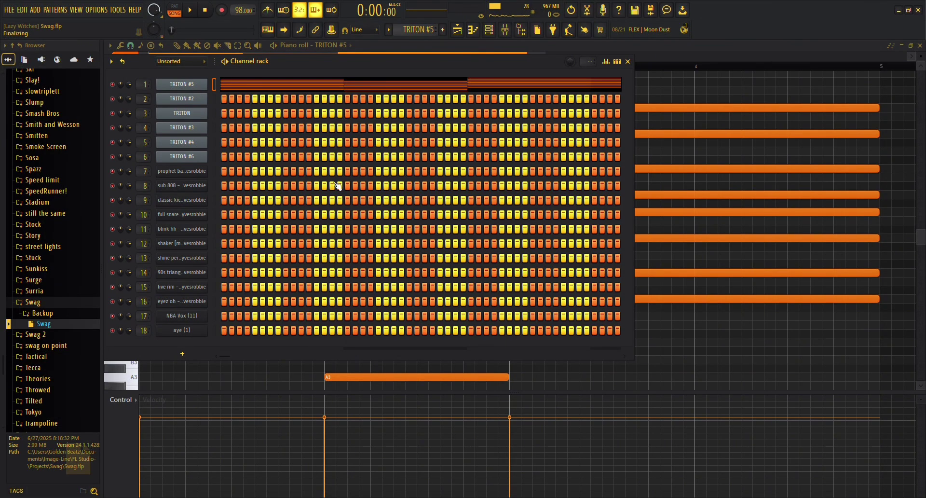
pyautogui.click(190, 87)
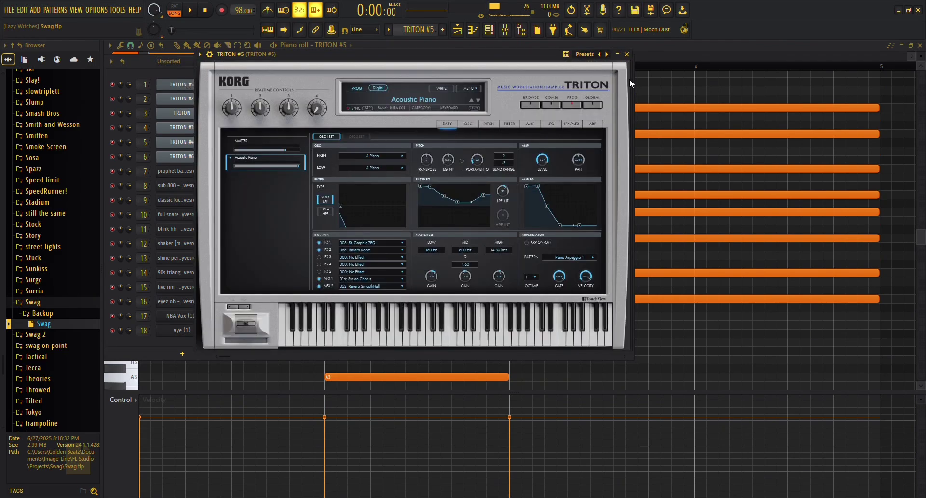
pyautogui.click(626, 54)
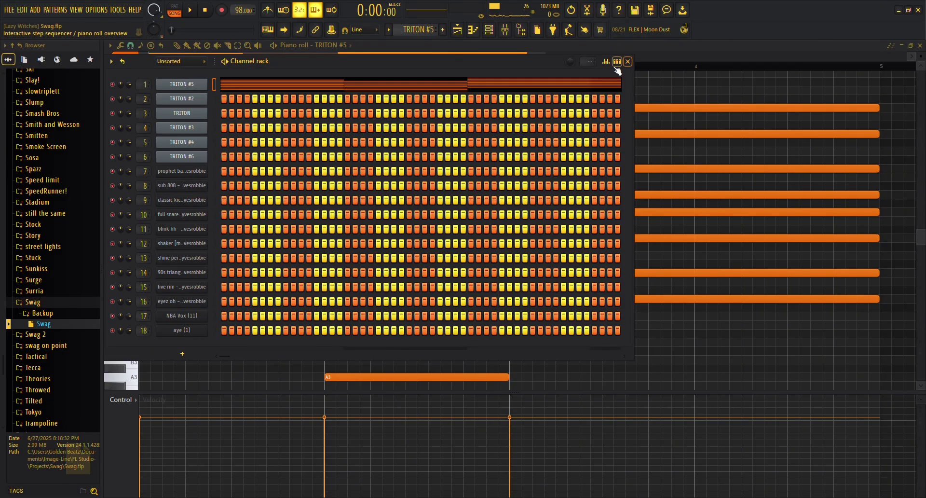
pyautogui.click(623, 61)
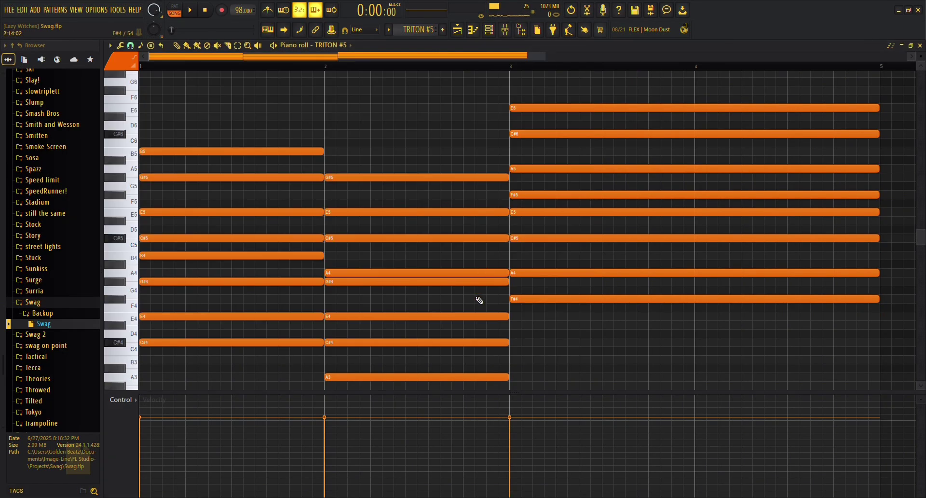
# - Examine the TRITON #5 chord notes, switch playback to pattern mode and play the pattern briefly
pyautogui.scroll(-3, 425, 259)
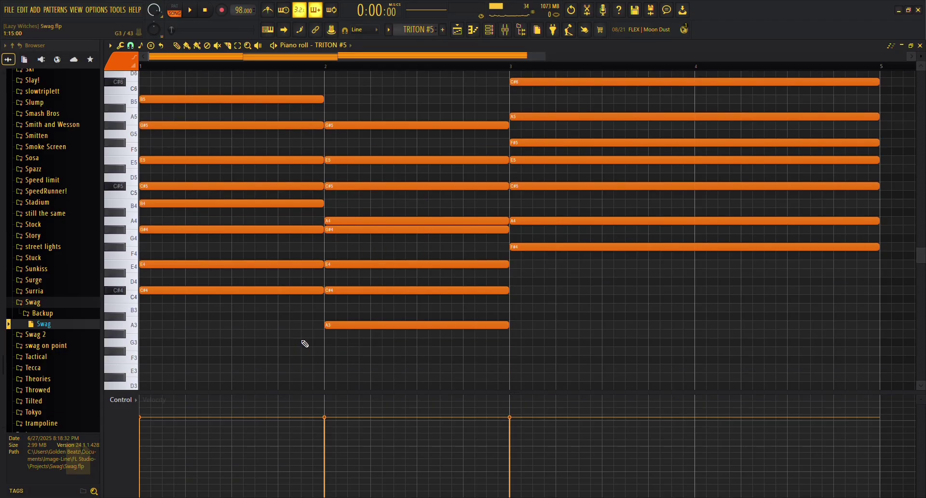
pyautogui.scroll(3, 290, 366)
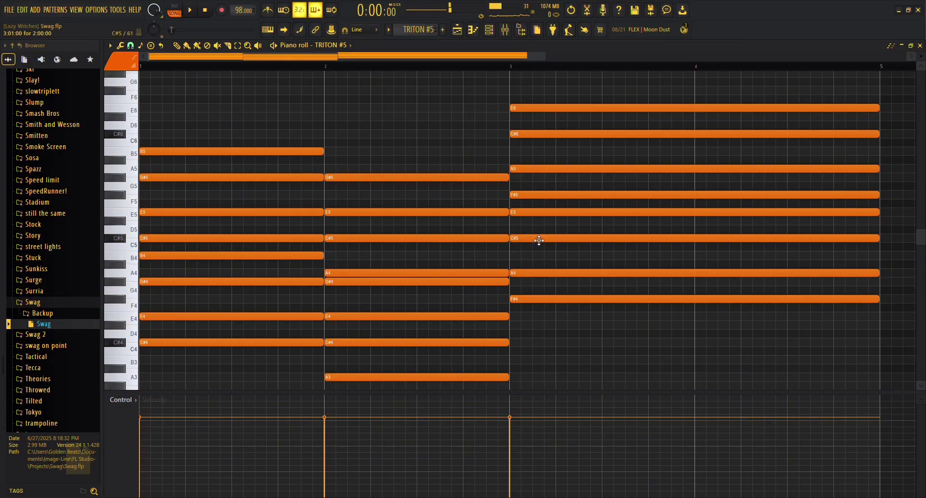
pyautogui.press('r')
pyautogui.press('r')
pyautogui.press('l')
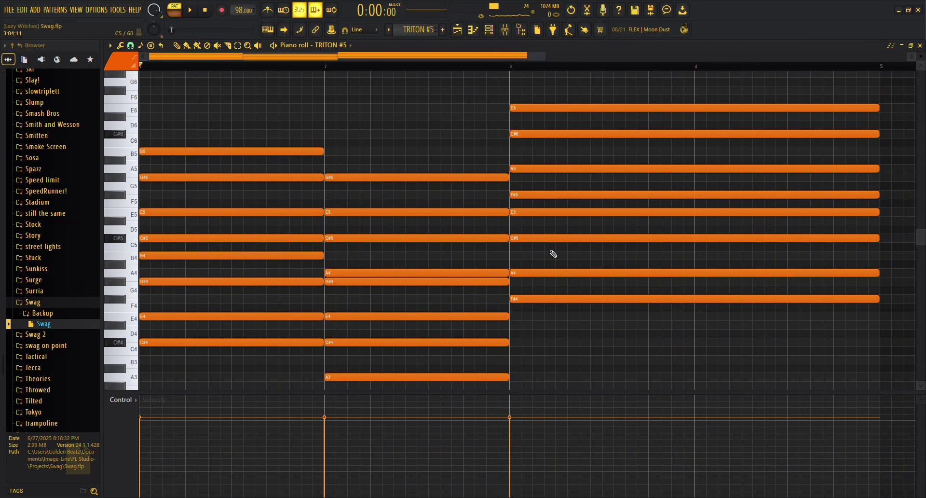
pyautogui.press('space')
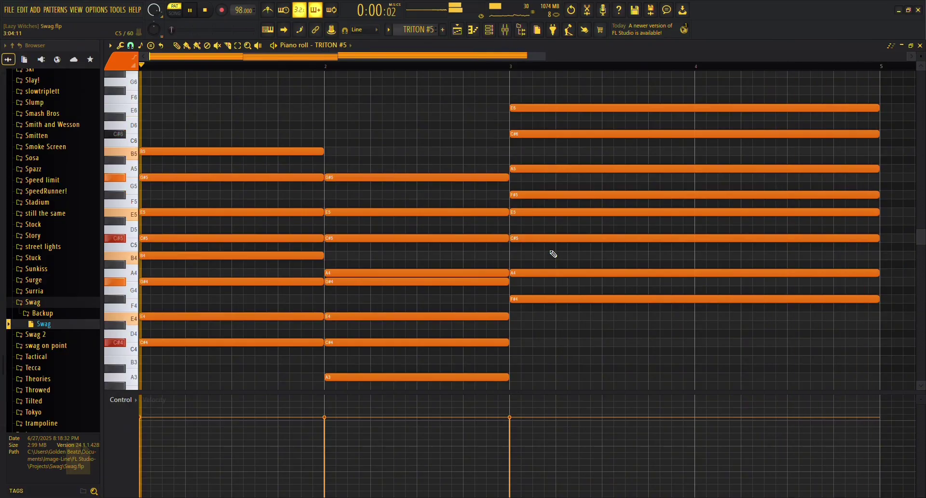
pyautogui.press('space')
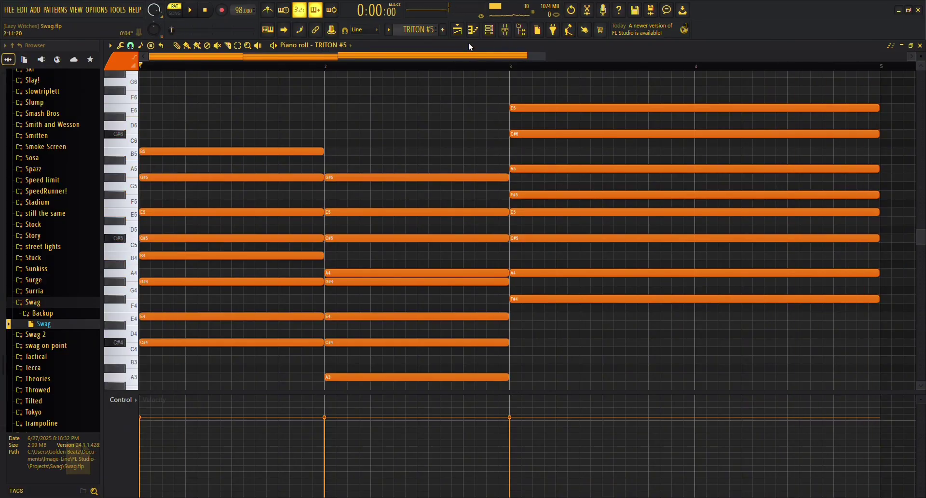
# - Inspect the Fruity parametric EQ 2 and Fresh Air effects on the TRITON #5 mixer track
pyautogui.click(507, 34)
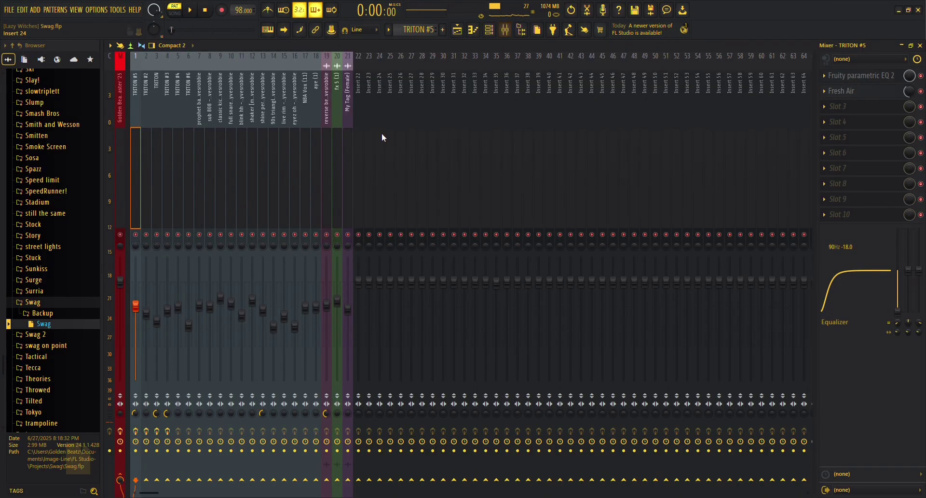
pyautogui.click(859, 80)
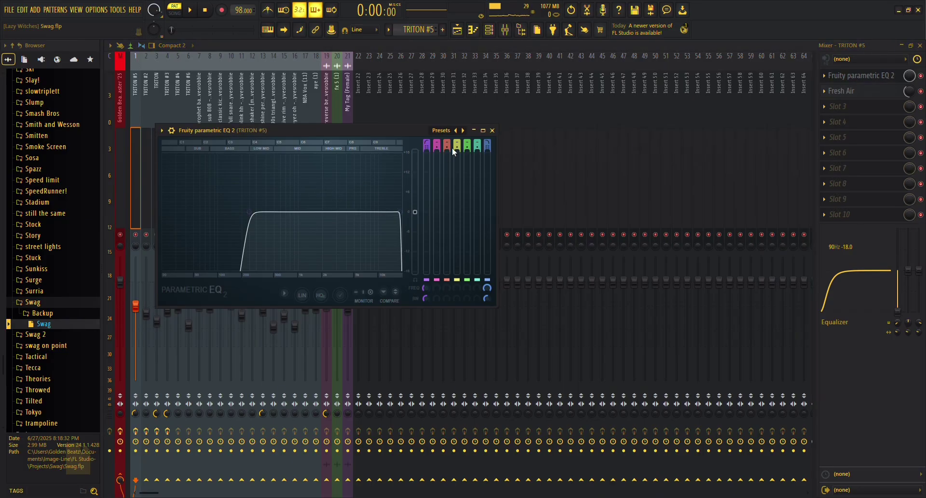
pyautogui.click(492, 130)
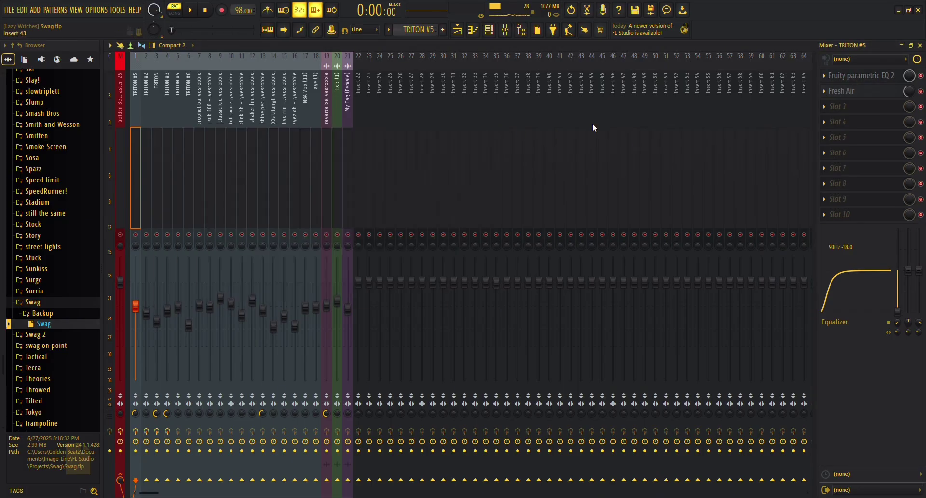
pyautogui.click(843, 91)
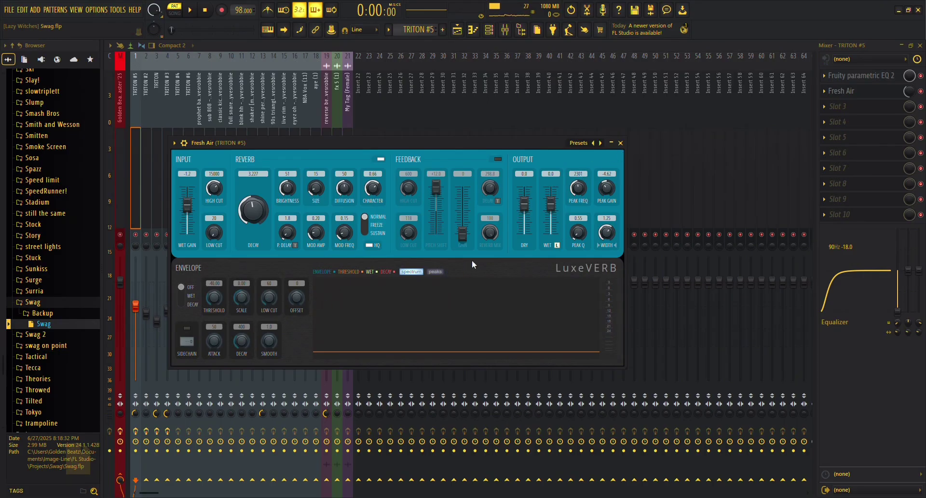
pyautogui.click(621, 143)
pyautogui.click(617, 142)
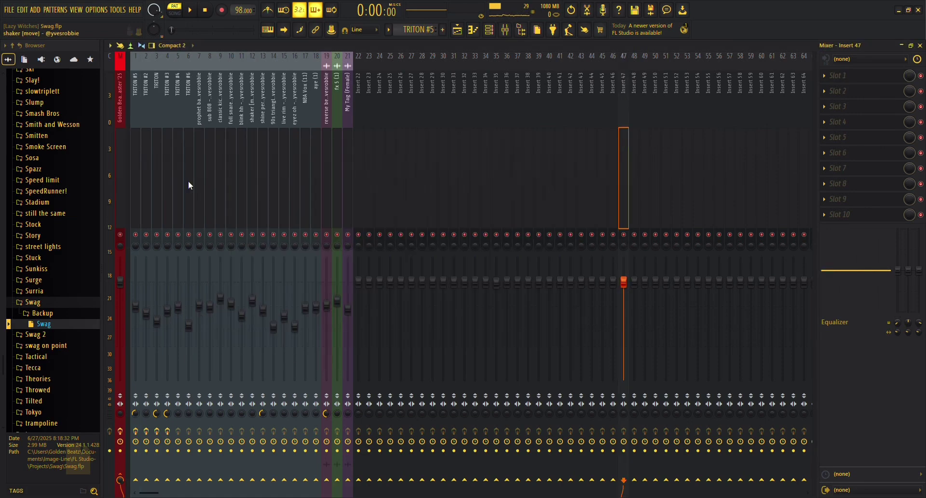
pyautogui.click(137, 187)
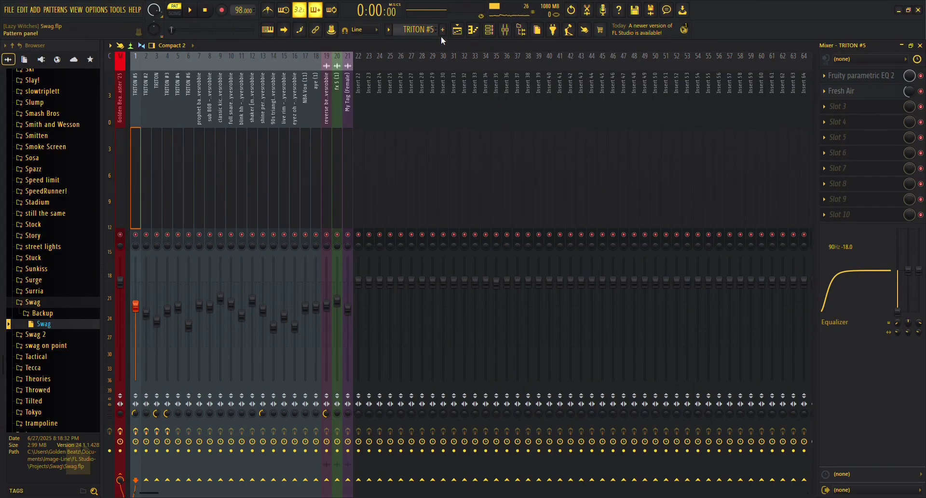
# - Return to the piano roll and switch to the TRITON #2 pattern
pyautogui.click(459, 33)
pyautogui.click(458, 31)
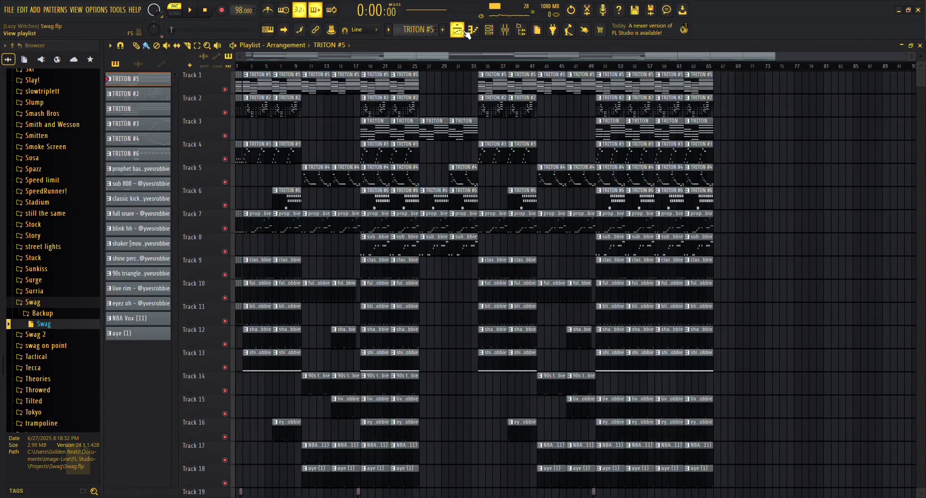
pyautogui.click(458, 31)
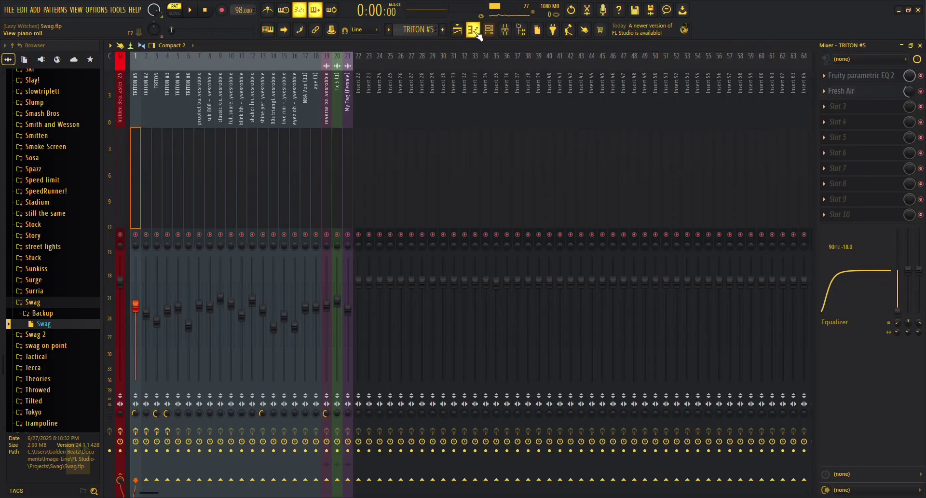
pyautogui.click(473, 30)
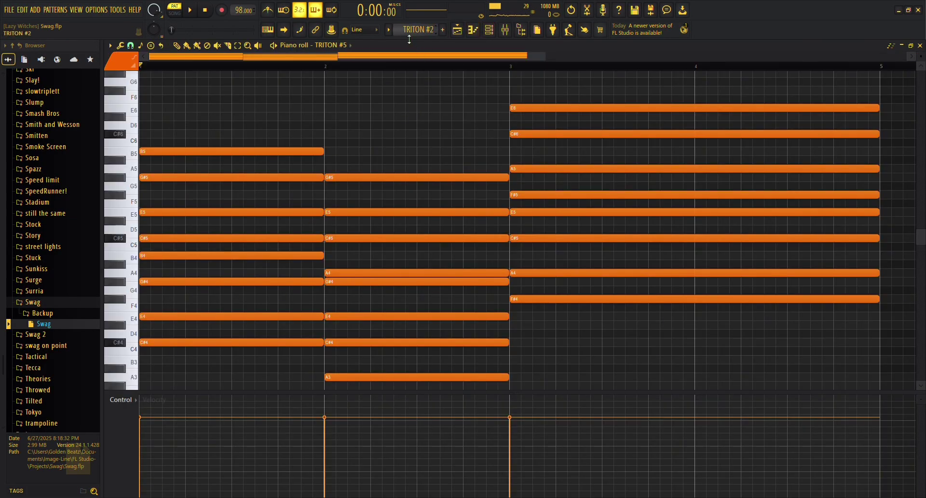
pyautogui.press('Up')
pyautogui.press('Up')
pyautogui.press('Up')
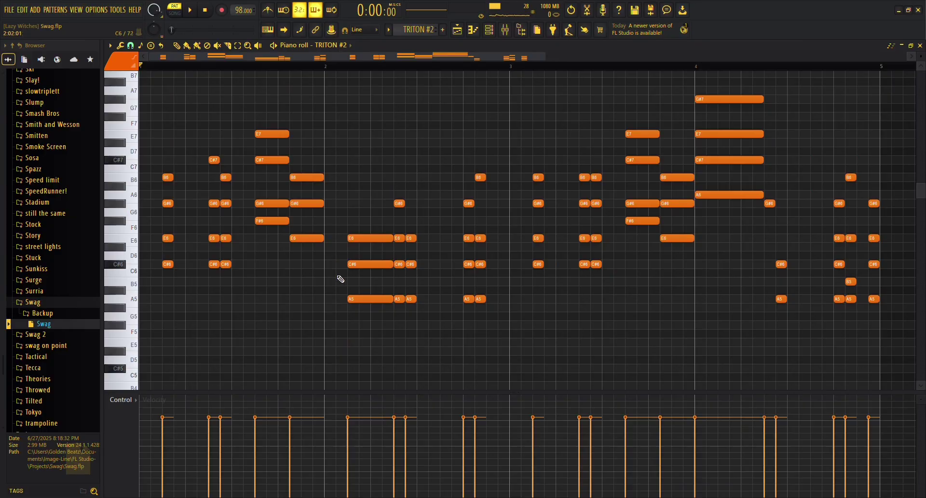
# - View the instrument plugin settings of the TRITON #2 channel from the channel rack
pyautogui.click(487, 36)
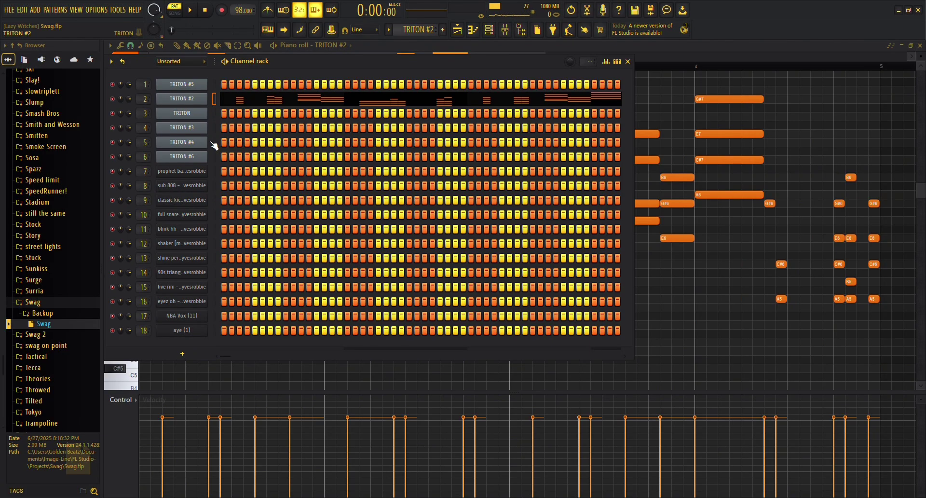
pyautogui.click(178, 99)
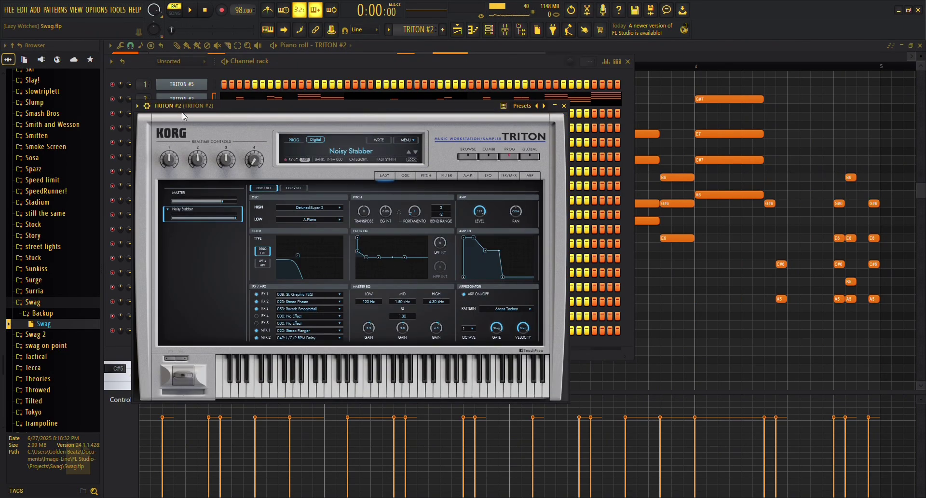
pyautogui.click(564, 106)
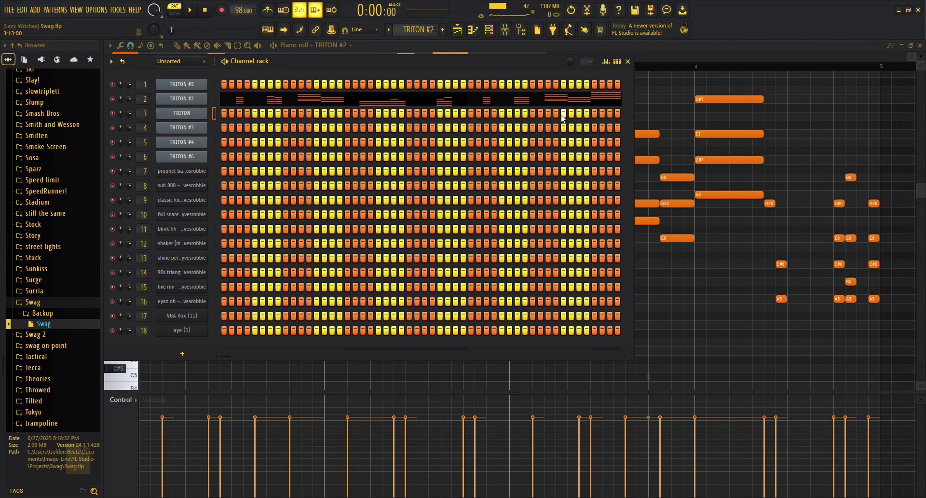
pyautogui.click(627, 62)
# - Play the TRITON #2 pattern in the piano roll, then audition it again from bar 4
pyautogui.scroll(3, 239, 285)
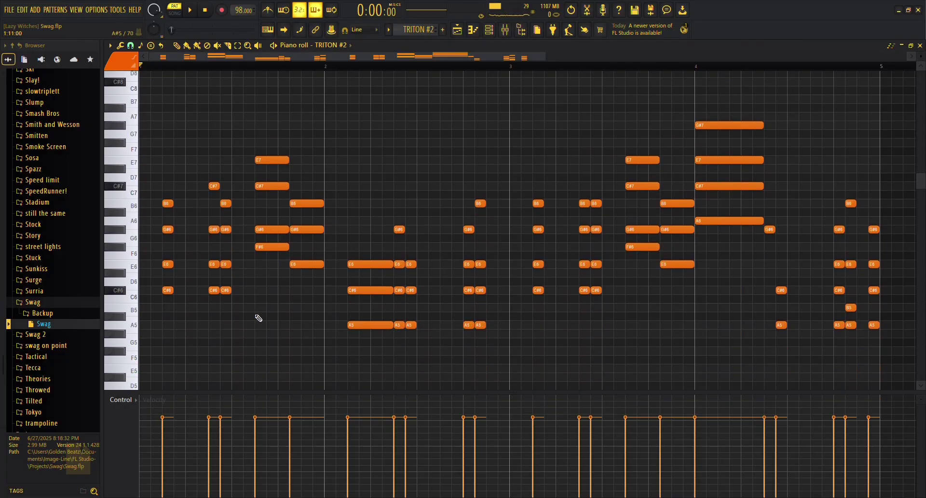
pyautogui.press('space')
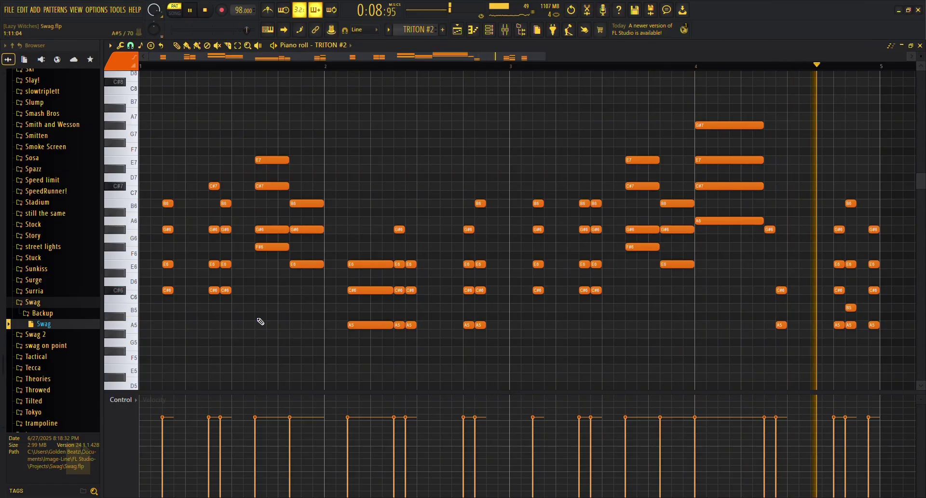
pyautogui.press('space')
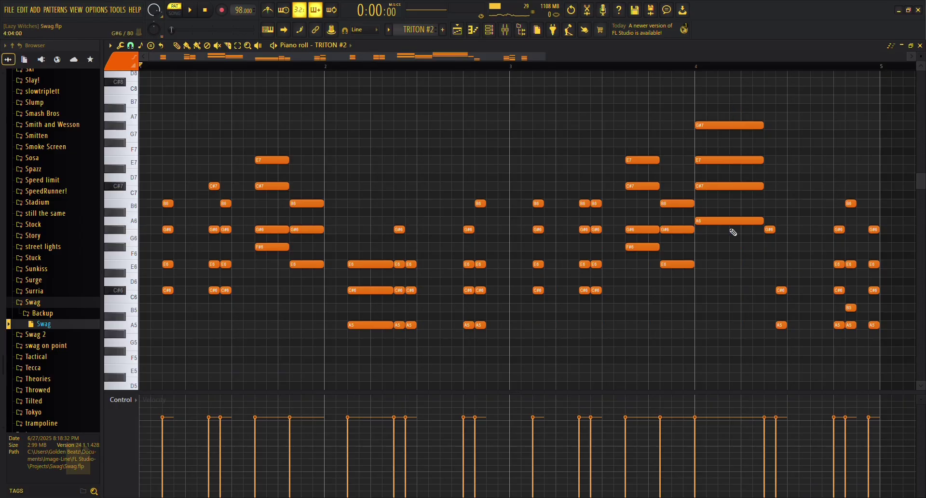
pyautogui.click(696, 71)
pyautogui.press('space')
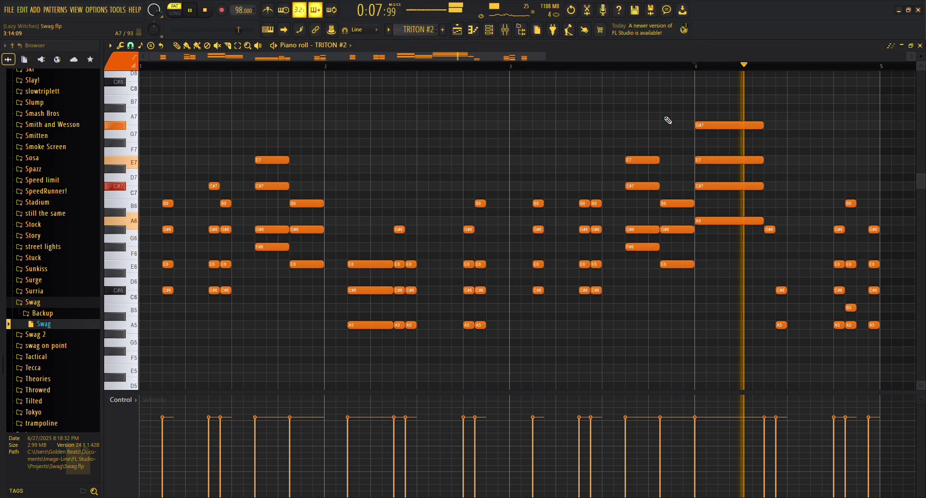
pyautogui.click(456, 68)
pyautogui.press('space')
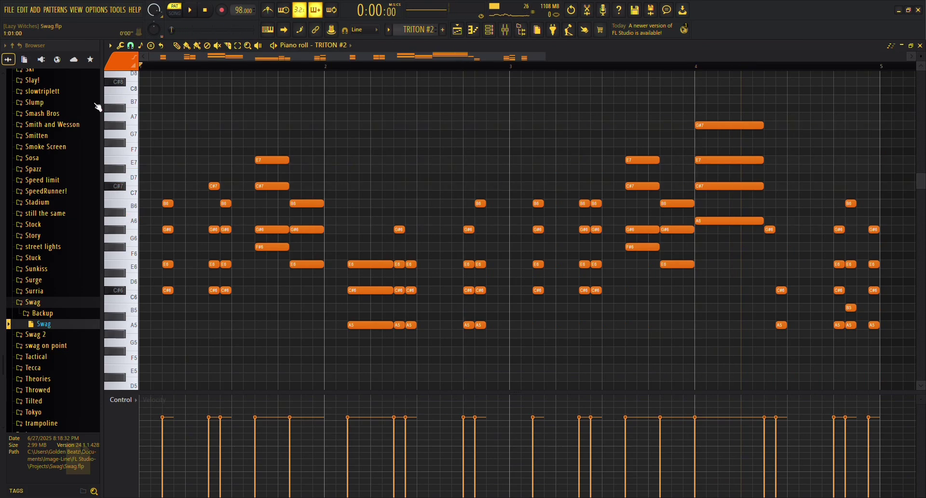
# - Inspect the Fruity parametric EQ 2 on the TRITON #2 mixer track and return to the piano roll
pyautogui.click(511, 33)
pyautogui.click(512, 32)
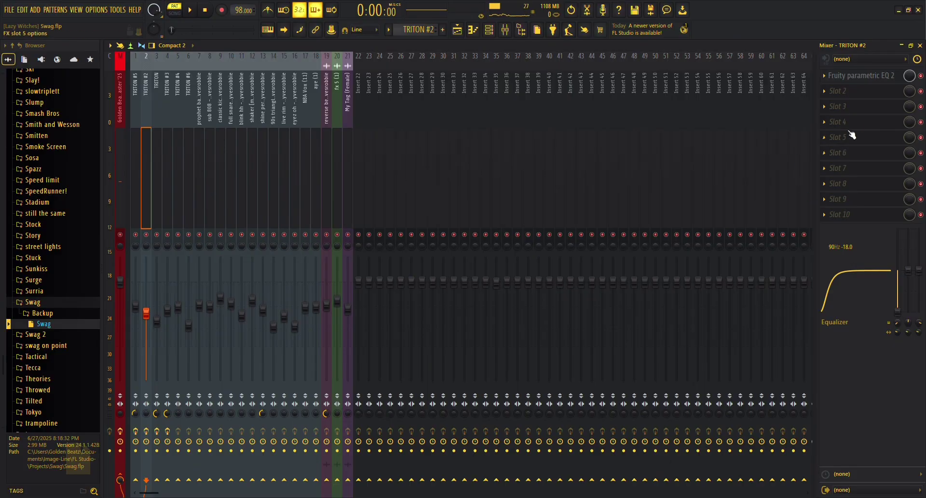
pyautogui.click(857, 82)
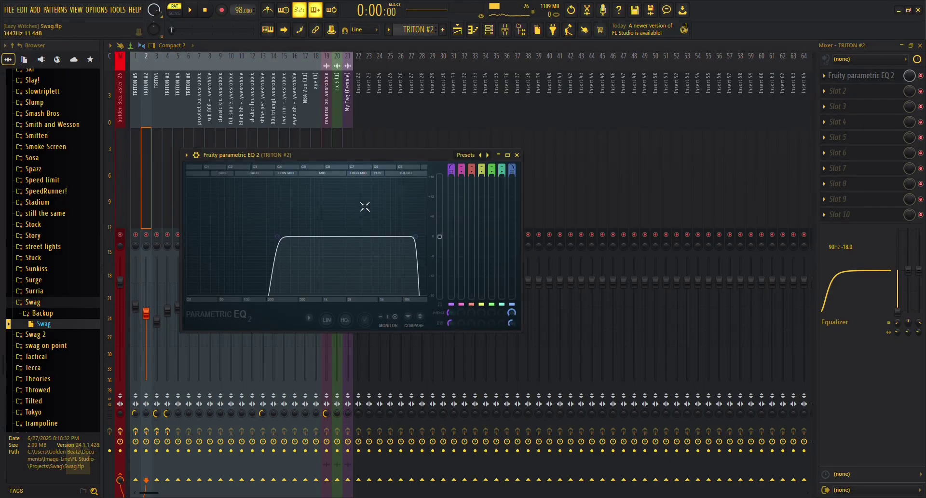
pyautogui.click(516, 155)
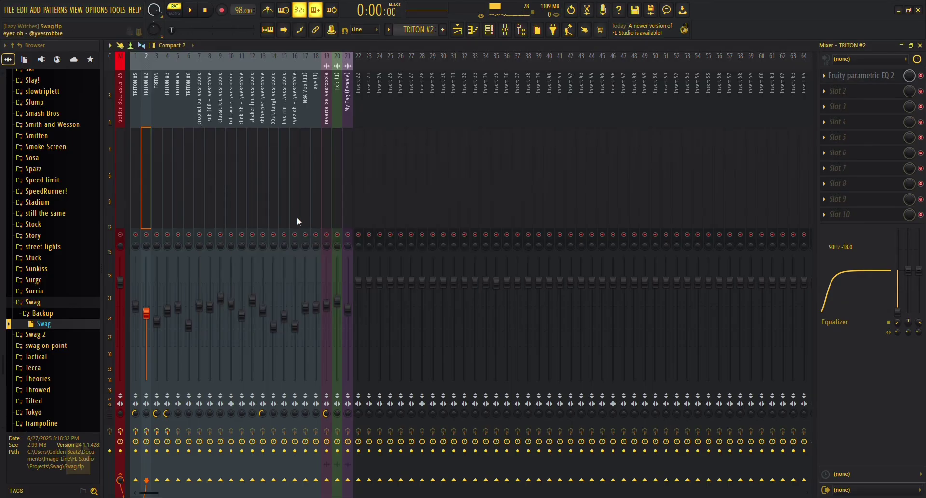
pyautogui.click(920, 45)
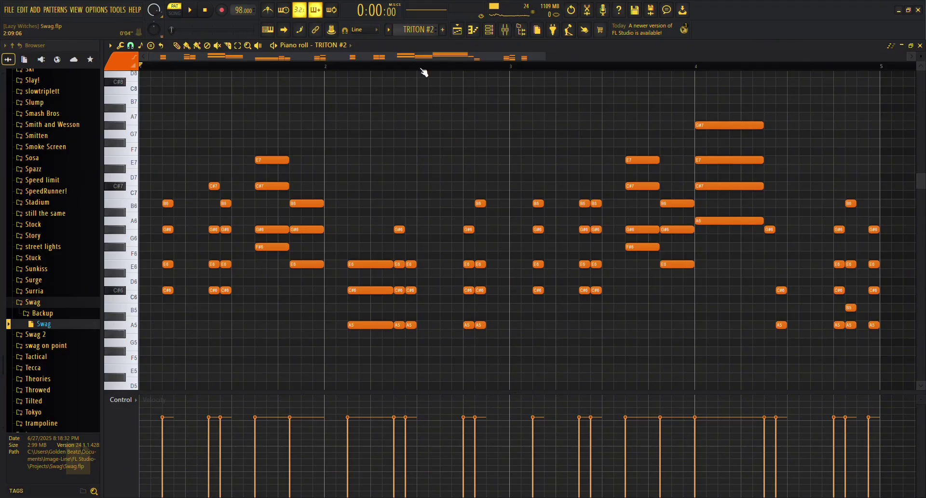
# - Switch to the TRITON pattern and open the instrument plugin of the TRITON channel
pyautogui.scroll(1, 408, 31)
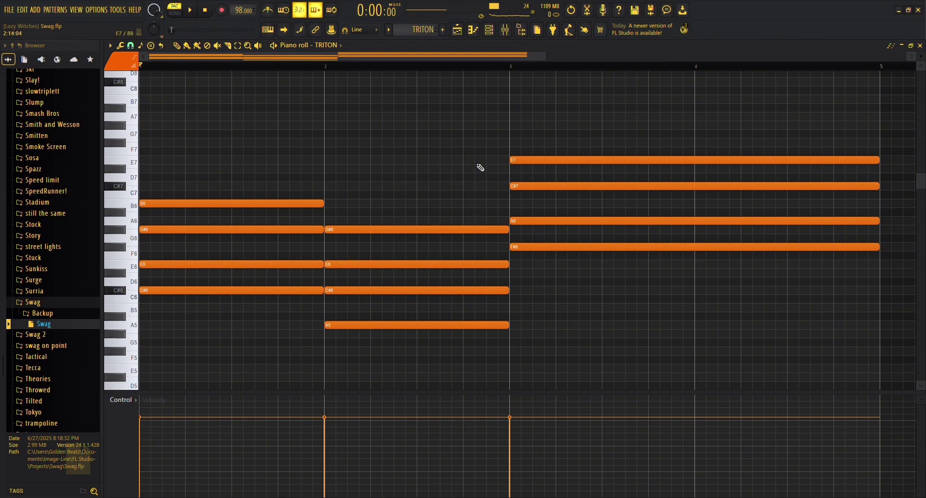
pyautogui.click(487, 29)
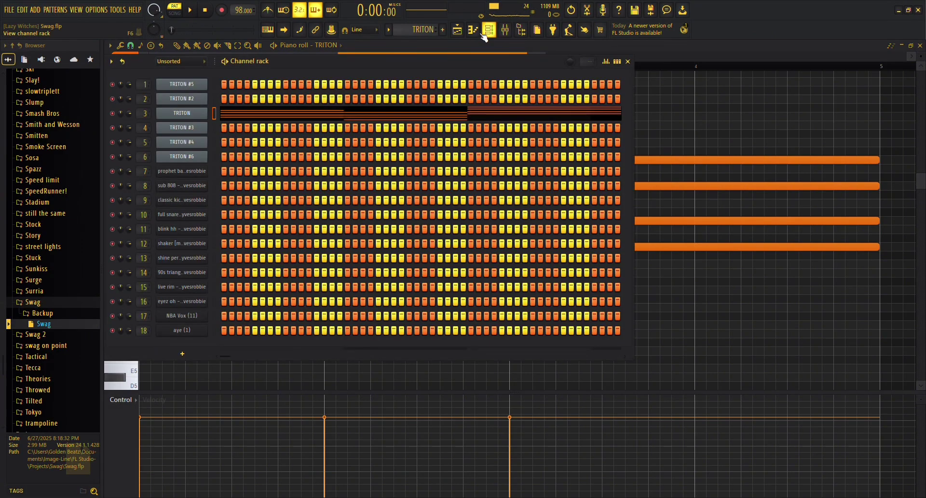
pyautogui.click(196, 113)
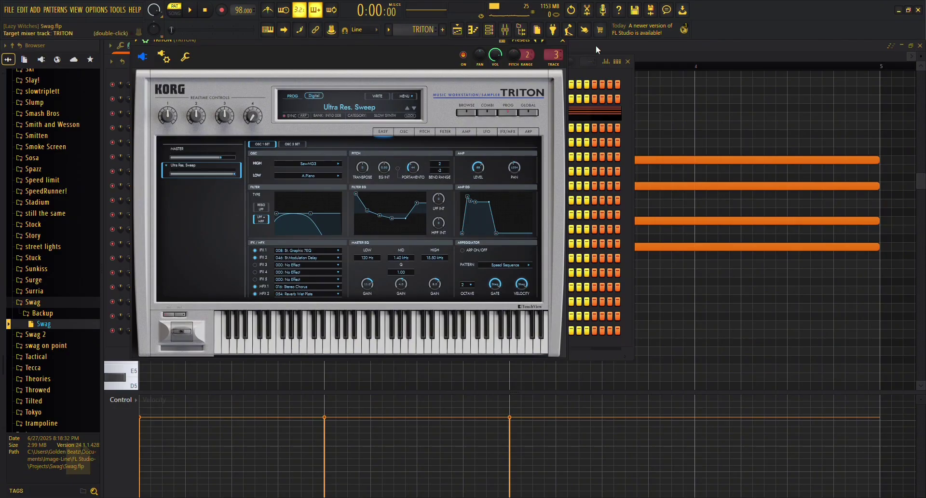
# - Close the TRITON instrument plugin and play the TRITON pattern in the piano roll
pyautogui.click(563, 41)
pyautogui.click(566, 47)
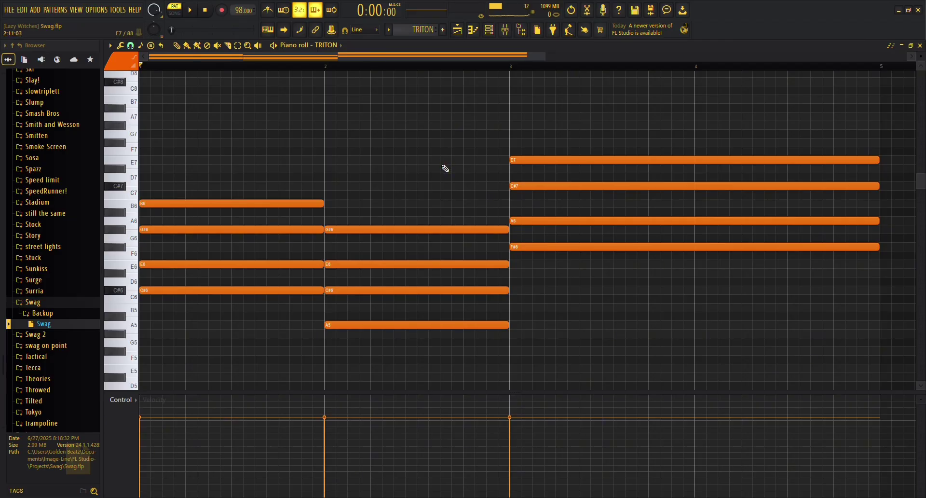
pyautogui.press('space')
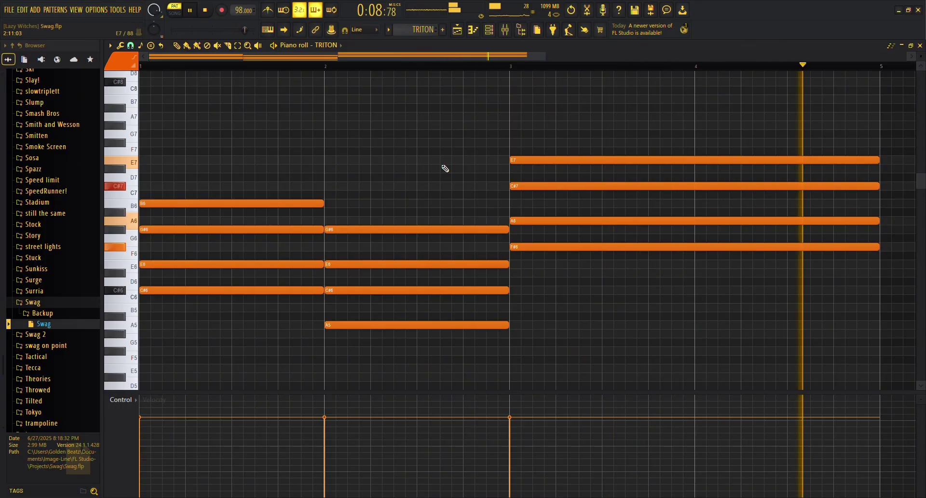
pyautogui.press('space')
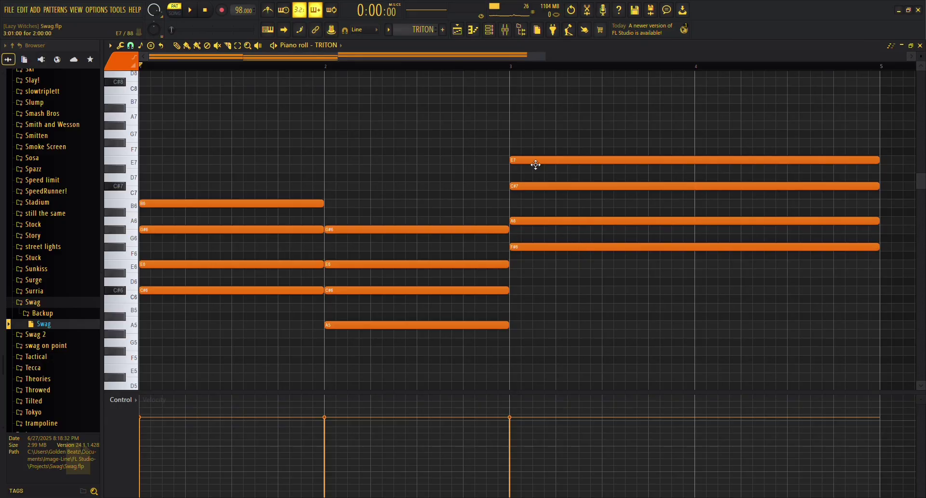
# - Inspect the Fruity parametric EQ 2 on the TRITON mixer track and return to the piano roll
pyautogui.click(509, 34)
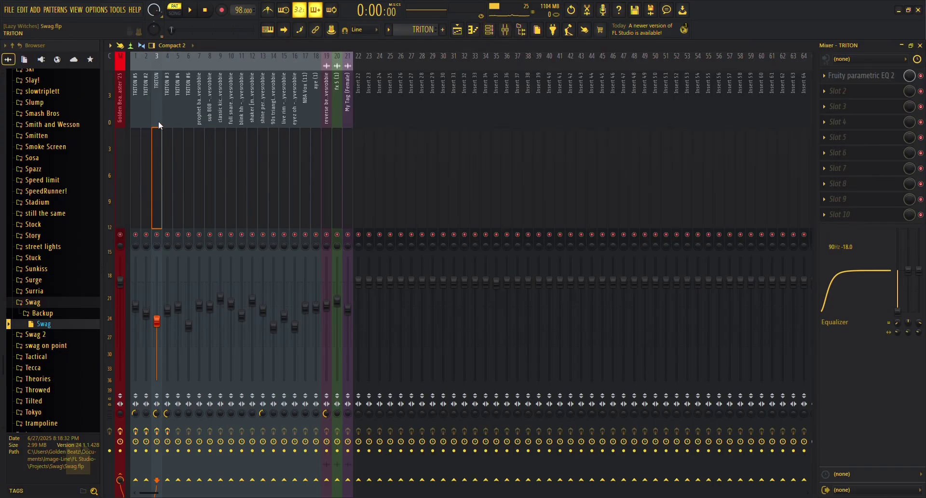
pyautogui.click(870, 85)
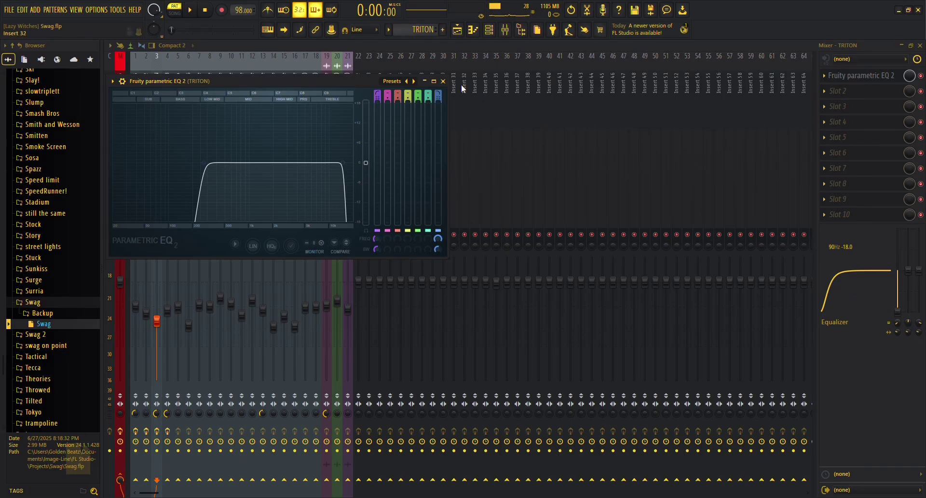
pyautogui.click(443, 81)
pyautogui.click(459, 30)
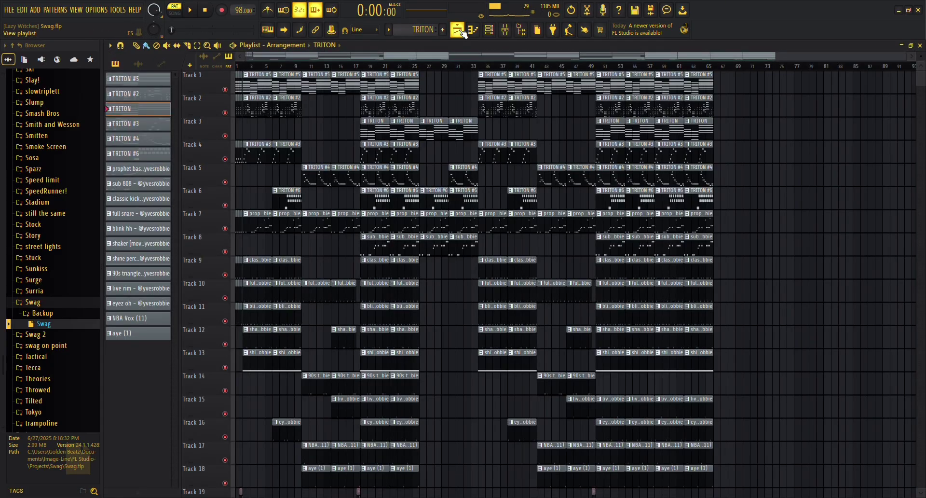
pyautogui.click(462, 31)
pyautogui.click(473, 31)
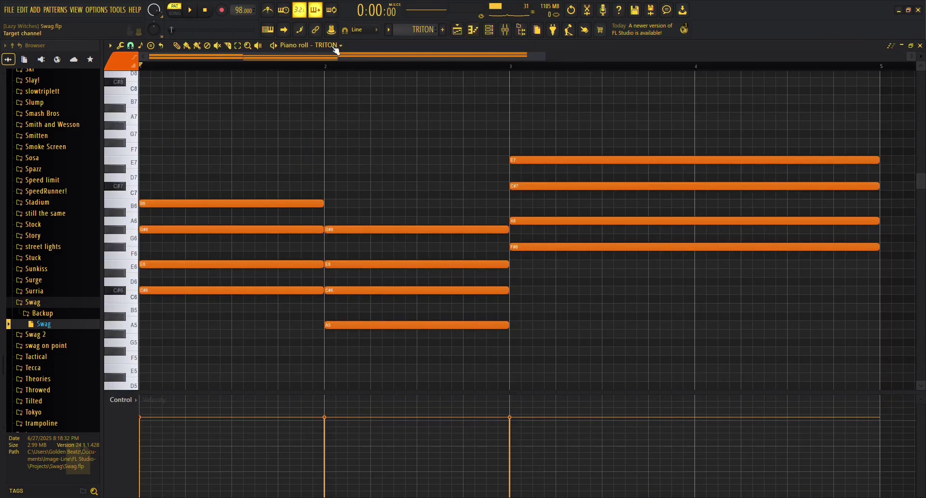
# - Switch to the TRITON #3 pattern and view the instrument plugin settings of its channel
pyautogui.scroll(-2, 423, 35)
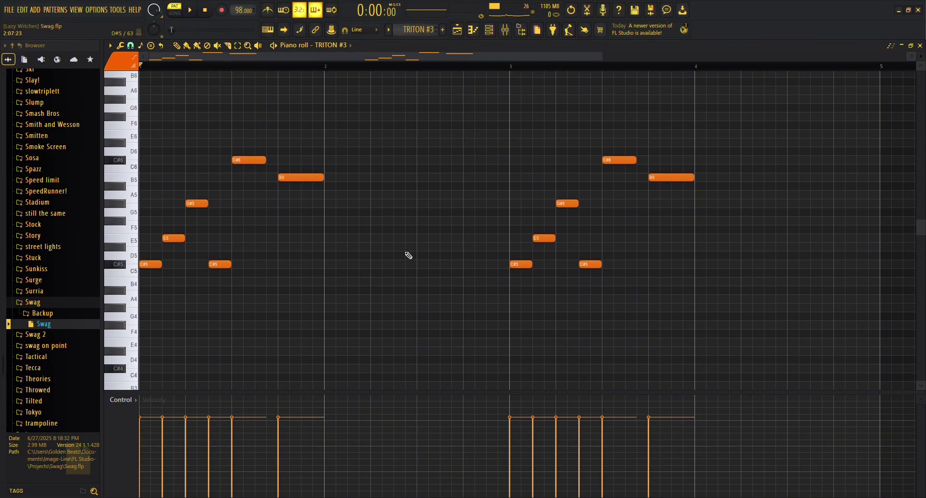
pyautogui.click(116, 264)
pyautogui.click(488, 30)
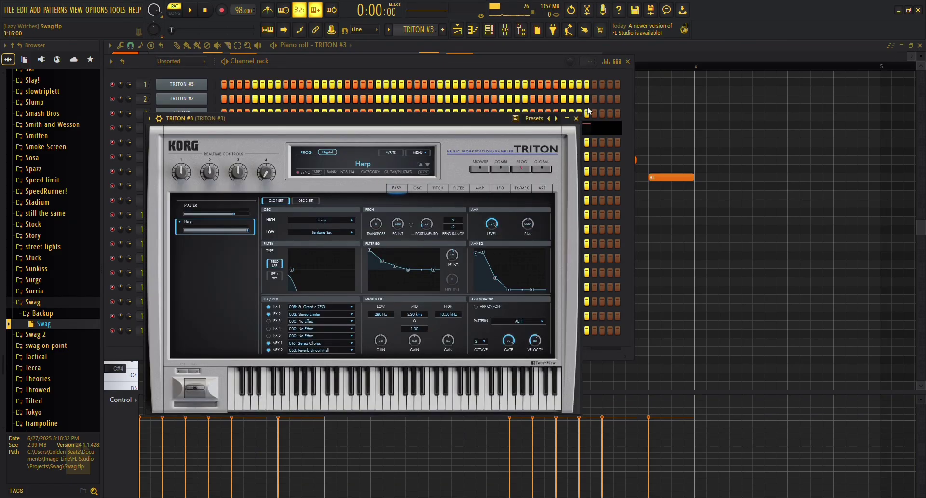
pyautogui.click(577, 118)
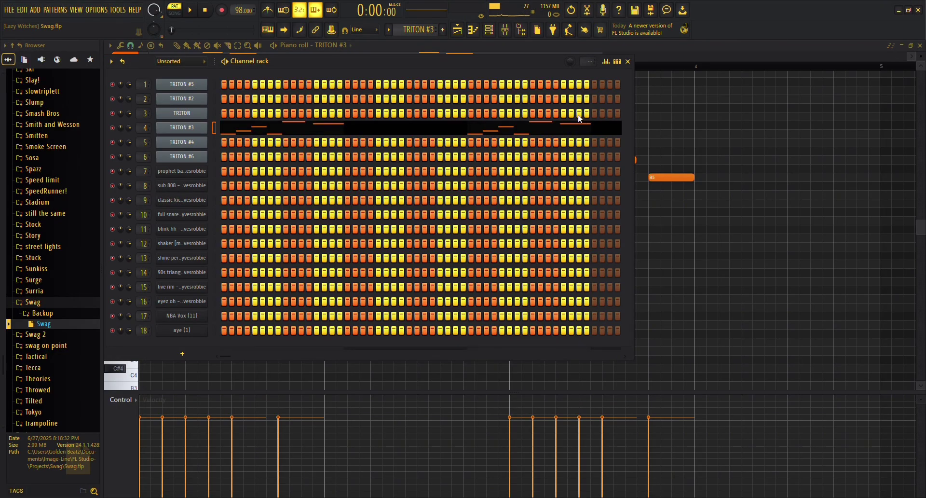
# - Close the channel rack and play the TRITON #3 pattern in the piano roll
pyautogui.click(627, 61)
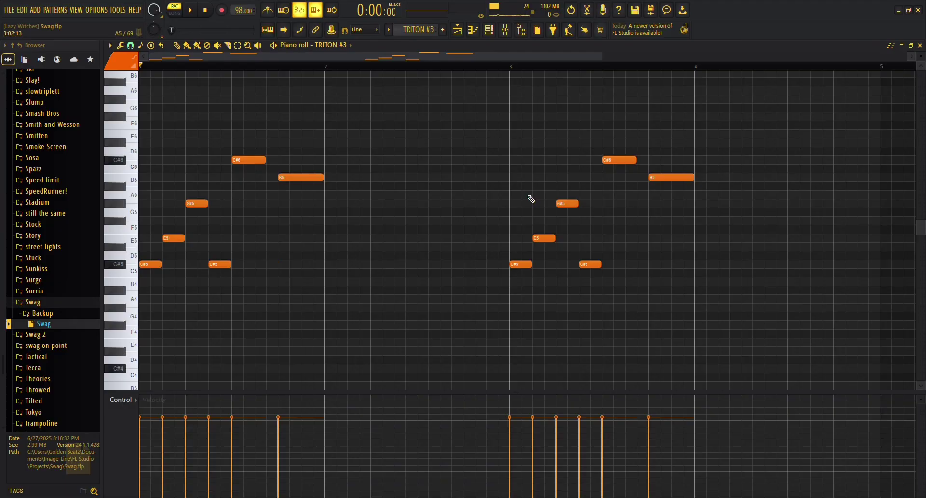
pyautogui.press('space')
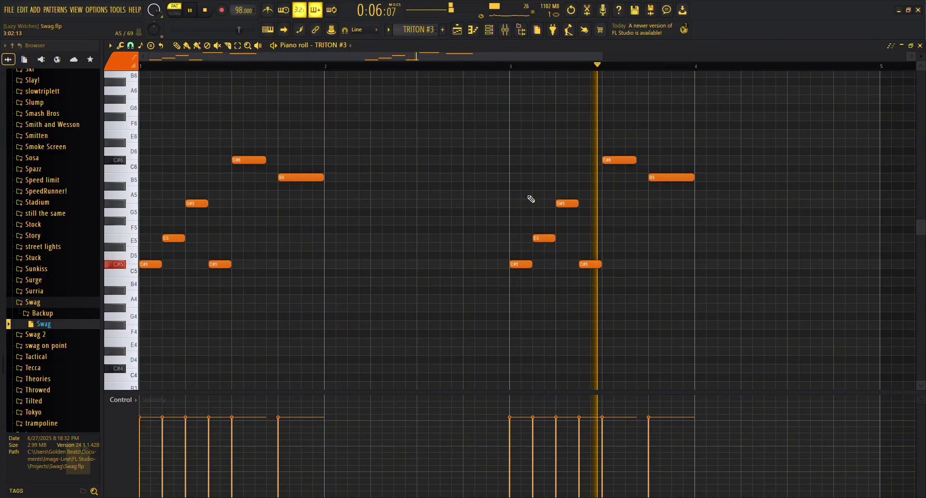
pyautogui.press('space')
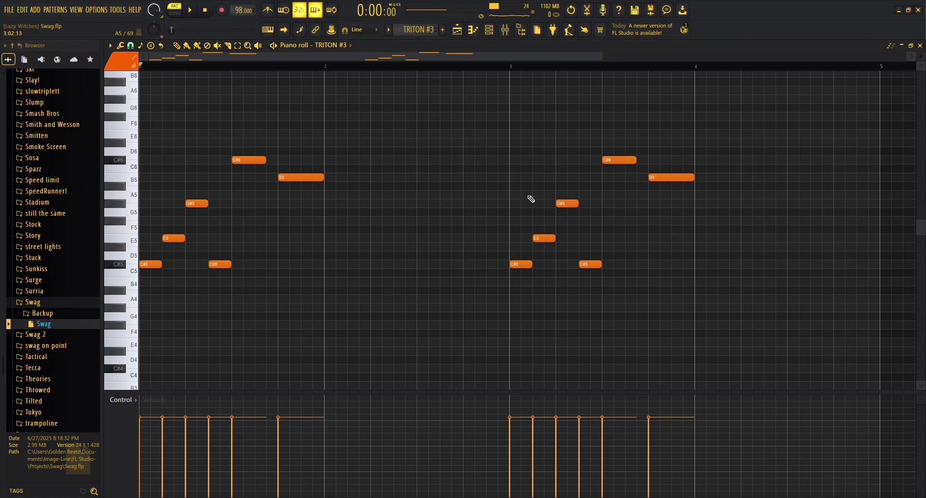
# - Inspect the Wider effect on the TRITON #3 mixer track and return to the piano roll
pyautogui.click(505, 30)
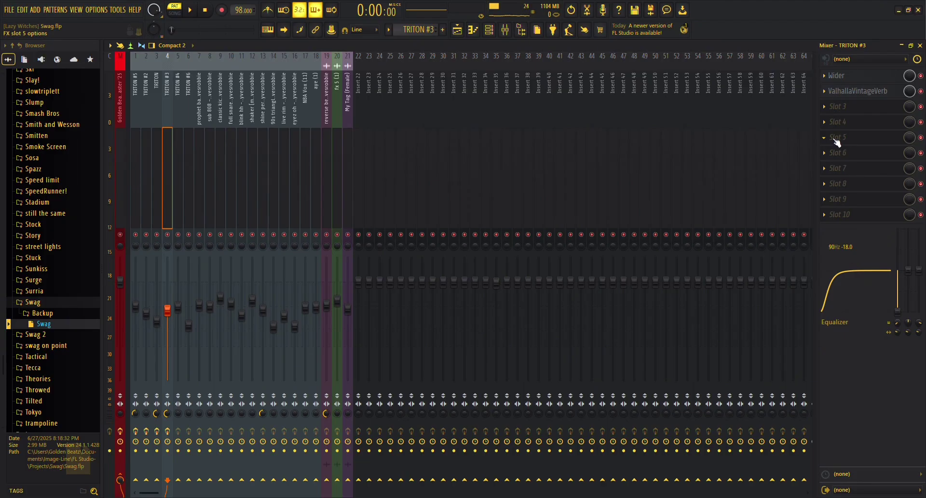
pyautogui.click(868, 77)
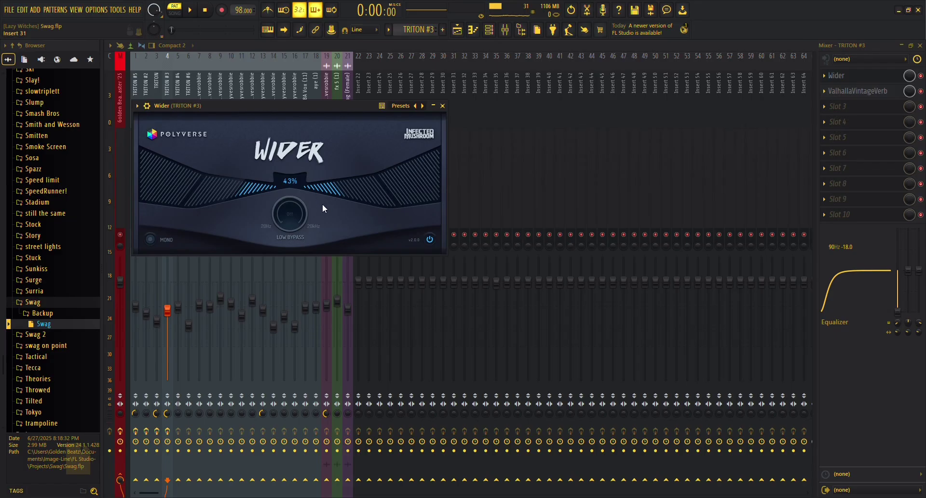
pyautogui.click(442, 105)
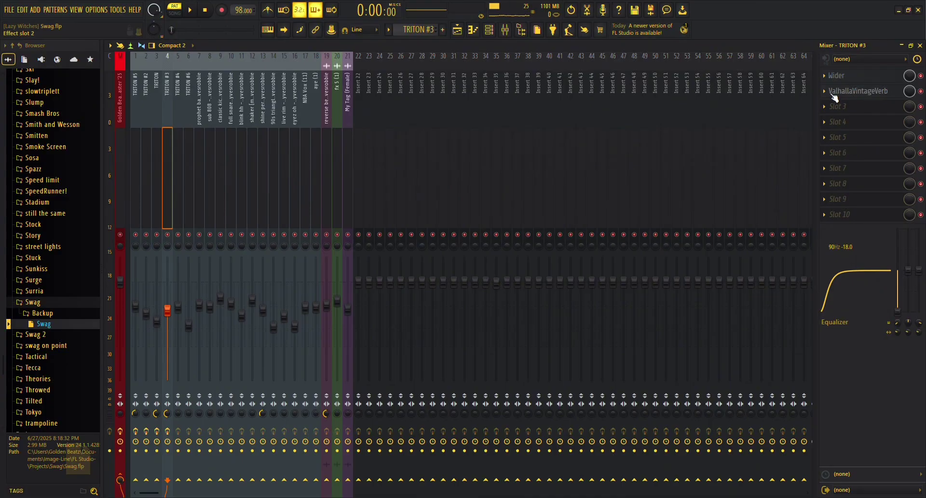
pyautogui.click(459, 33)
pyautogui.click(459, 33)
pyautogui.click(473, 29)
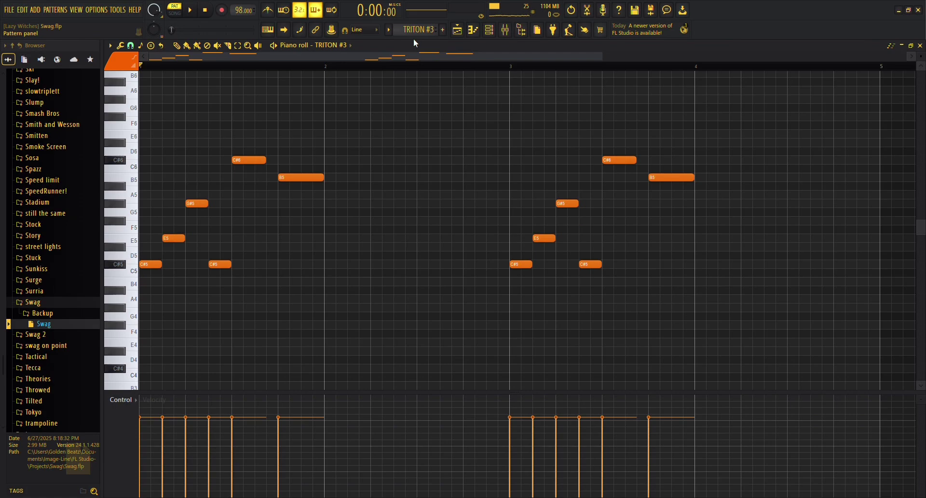
# - Switch to the TRITON #4 pattern and view the instrument plugin settings of its channel
pyautogui.scroll(-1, 415, 32)
pyautogui.scroll(4, 417, 214)
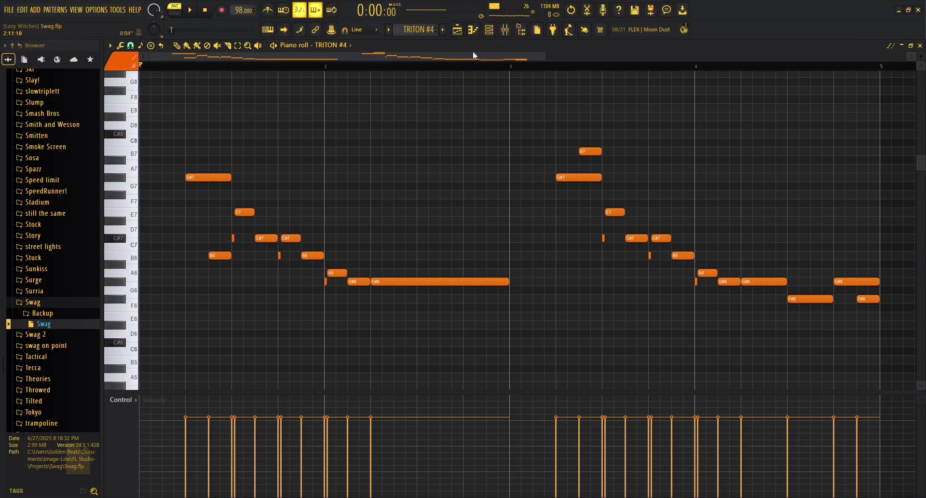
pyautogui.press('F6')
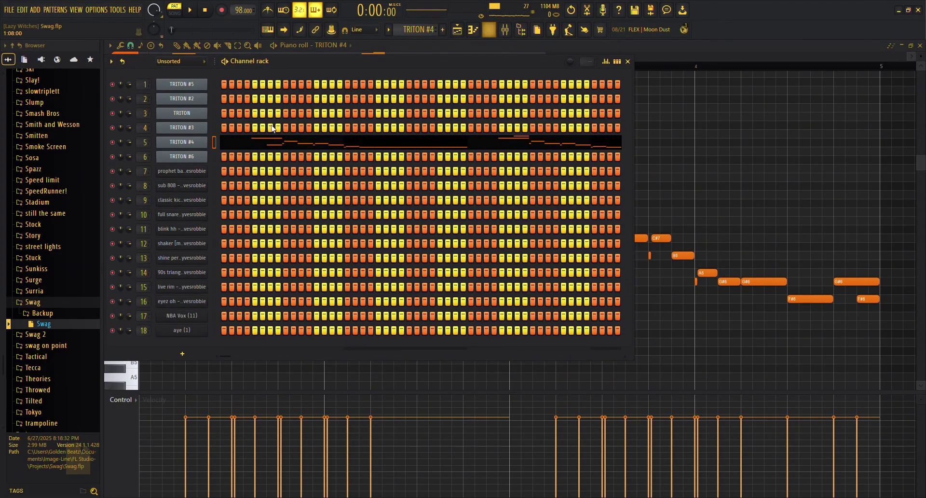
pyautogui.click(179, 146)
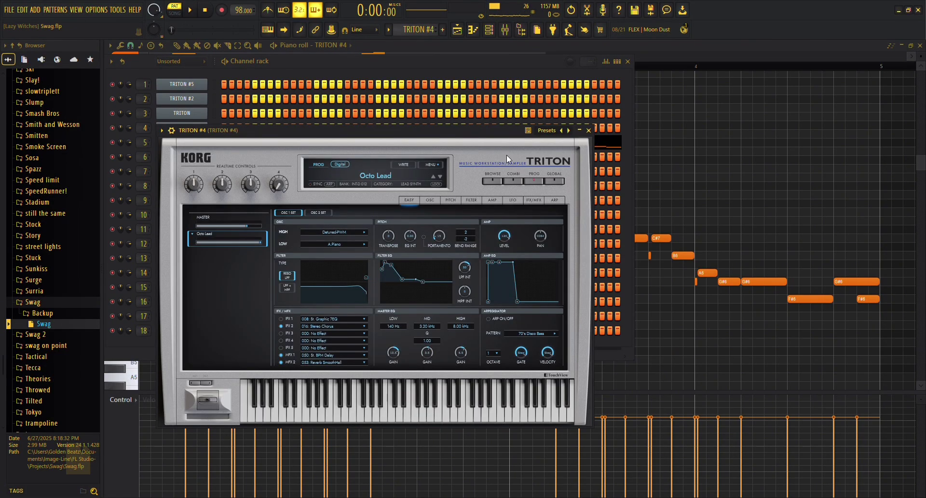
pyautogui.click(589, 130)
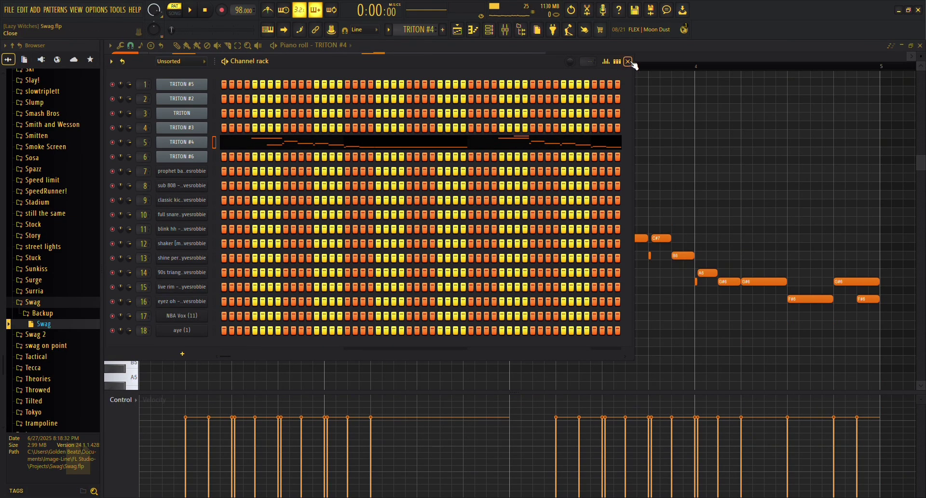
# - Play the TRITON #4 pattern in the piano roll and save the project
pyautogui.click(629, 61)
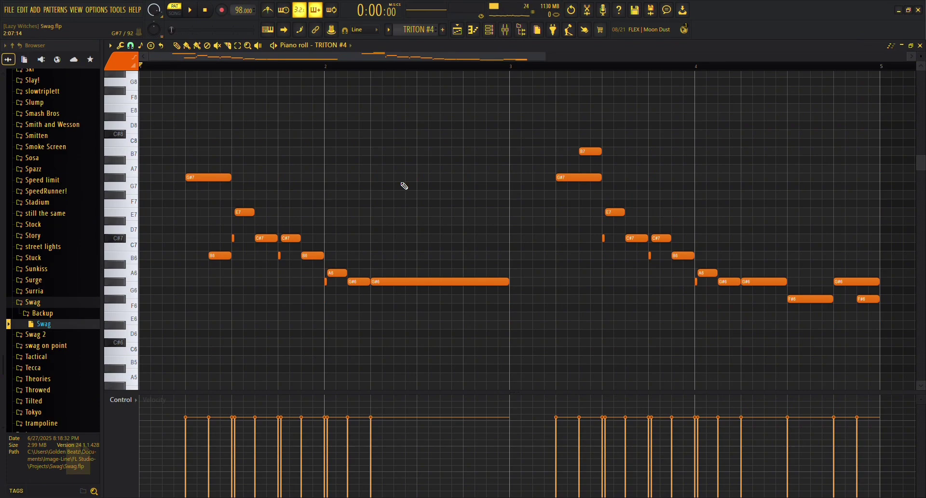
pyautogui.press('space')
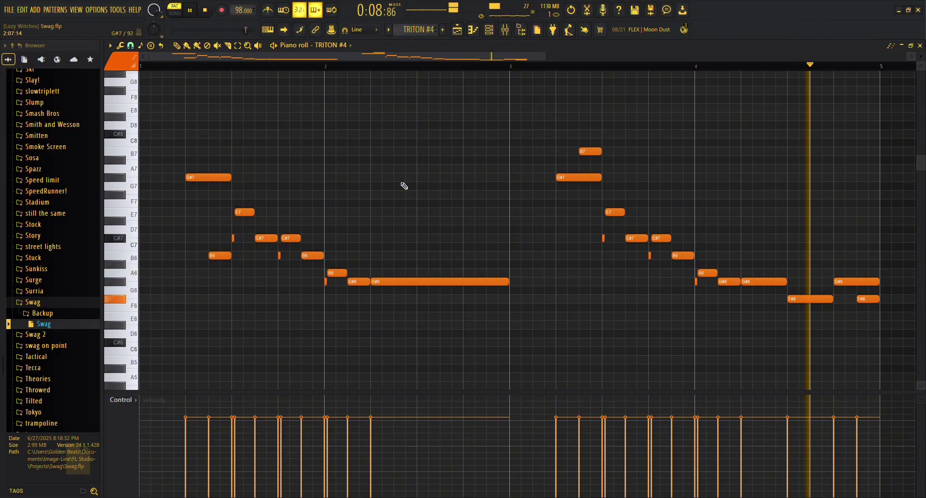
pyautogui.press('space')
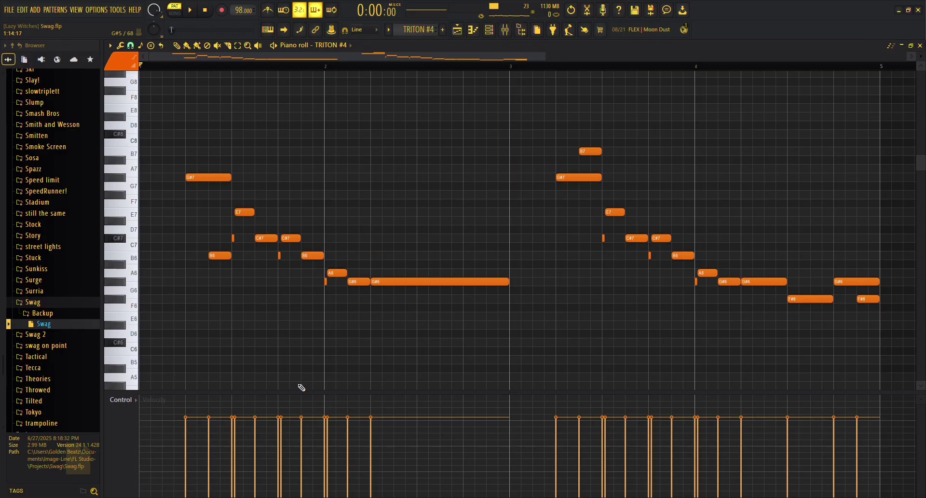
pyautogui.hotkey('ctrl', 's')
# - Check the effect slots of the TRITON #4 mixer track and return to the piano roll
pyautogui.click(505, 32)
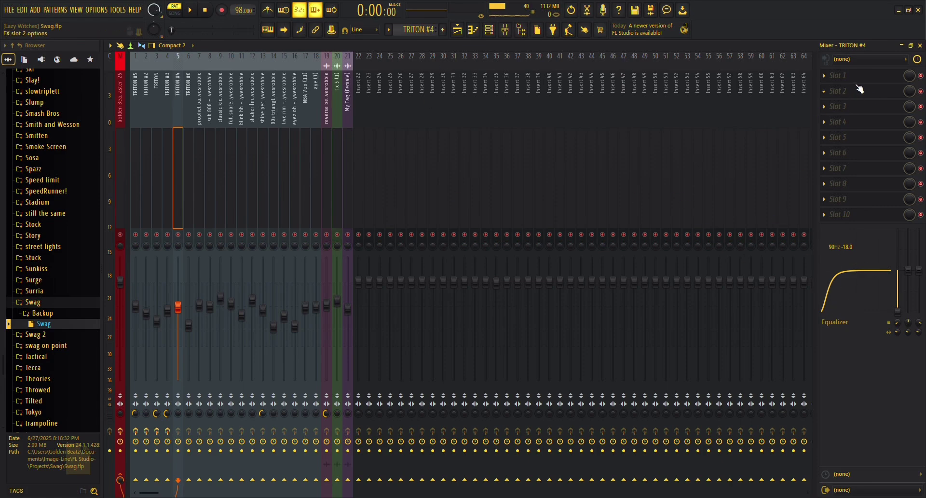
pyautogui.click(489, 30)
pyautogui.click(489, 30)
pyautogui.click(473, 30)
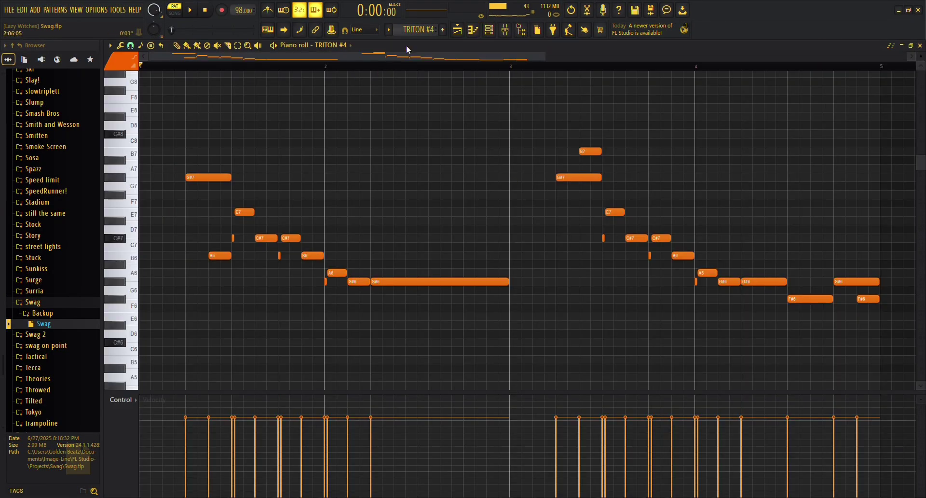
# - Switch to the TRITON #6 pattern and view the instrument plugin settings of its channel
pyautogui.scroll(-2, 410, 38)
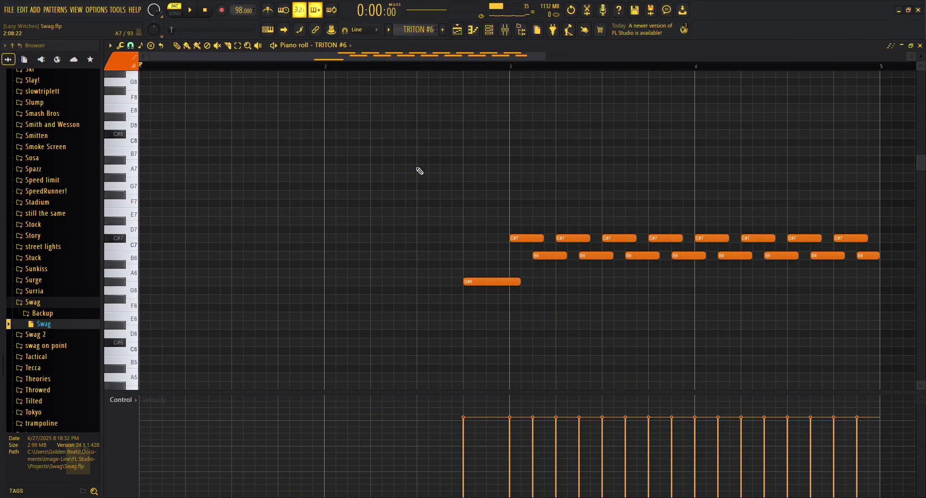
pyautogui.click(489, 30)
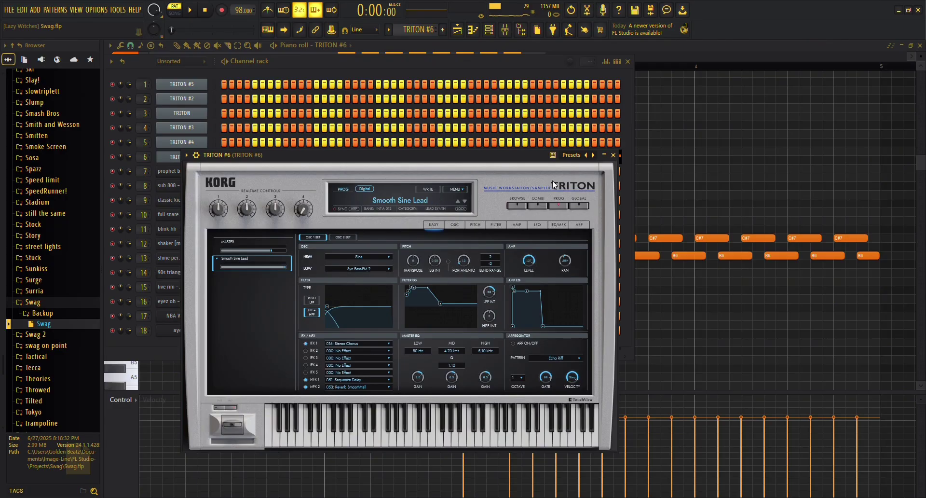
pyautogui.click(613, 155)
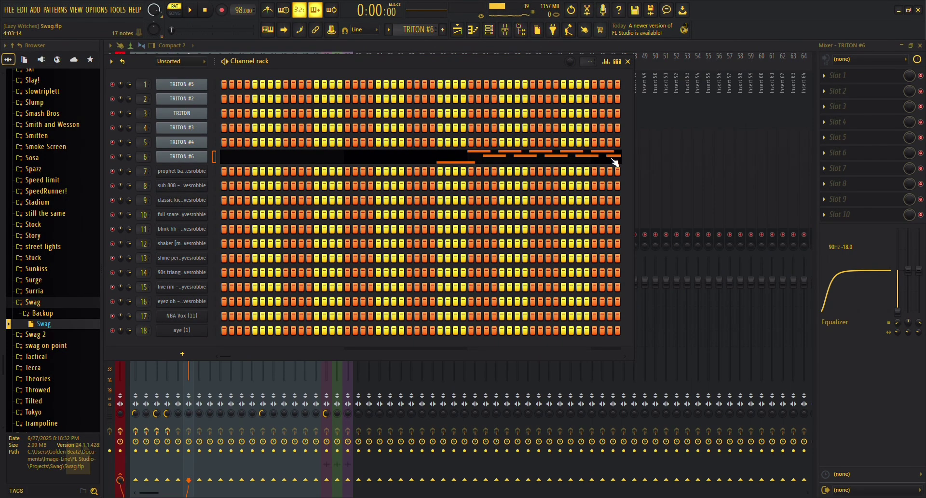
# - Return to the piano roll and play the TRITON #6 pattern, skipping ahead to its first note before bar 3
pyautogui.click(627, 62)
pyautogui.click(503, 30)
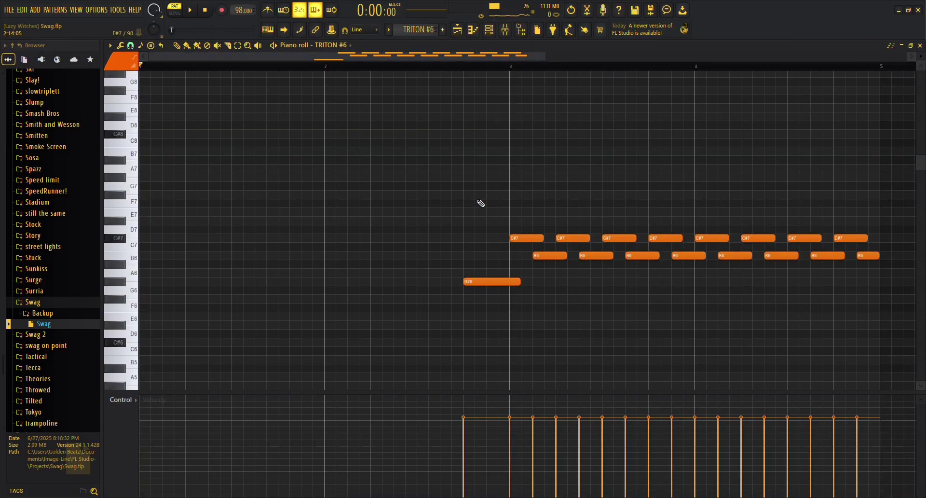
pyautogui.press('space')
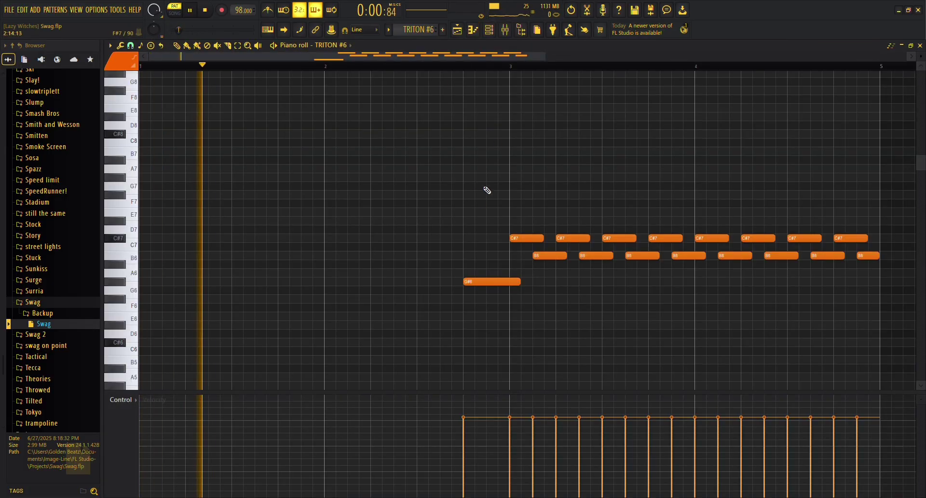
pyautogui.click(466, 67)
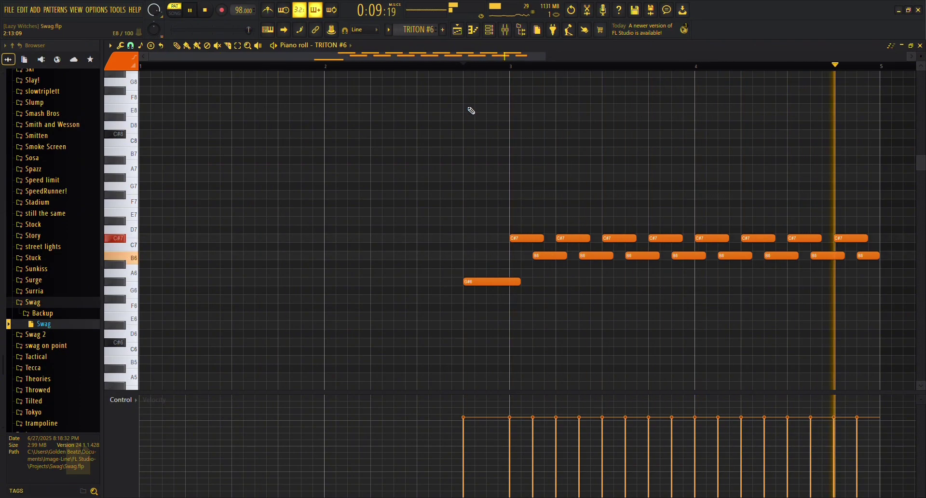
pyautogui.press('space')
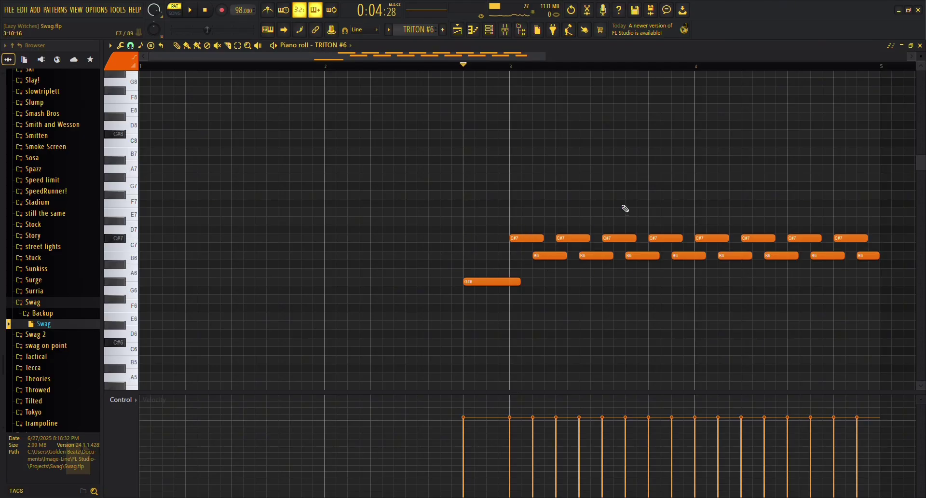
# - Check the effect slots of the TRITON #6 mixer track
pyautogui.click(488, 31)
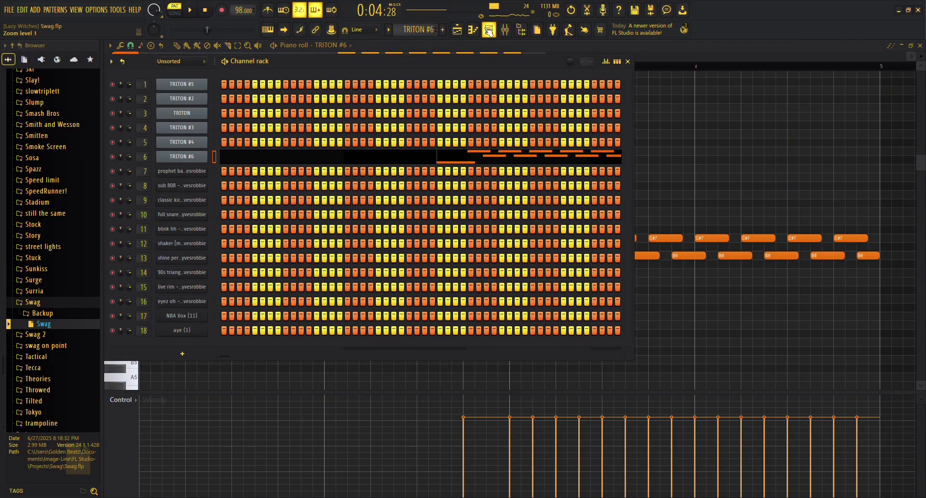
pyautogui.click(505, 30)
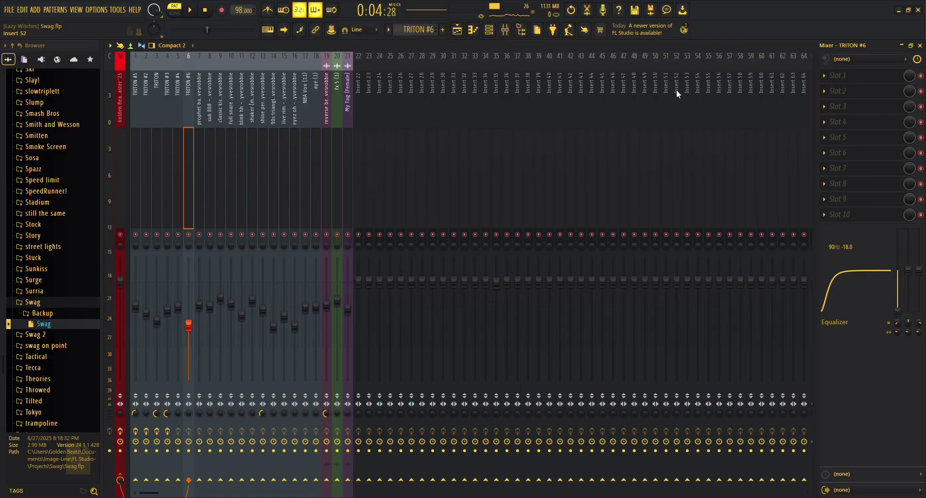
# - Show the prophet bass pattern's notes in the piano roll and move the playhead to the start of bar 1
pyautogui.click(489, 30)
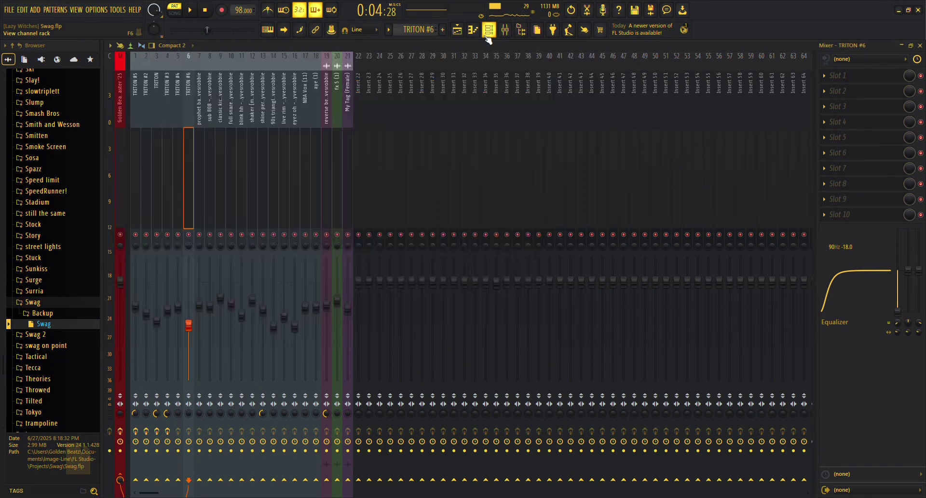
pyautogui.click(457, 34)
pyautogui.click(457, 34)
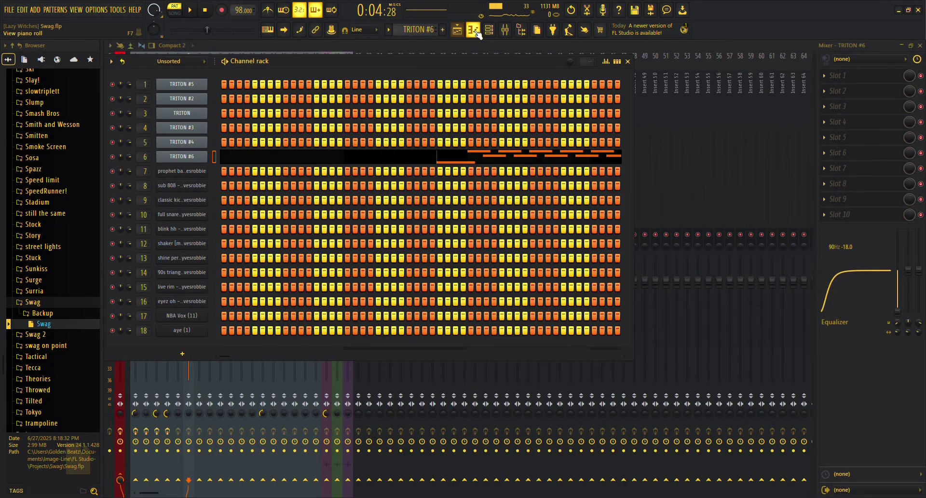
pyautogui.click(472, 30)
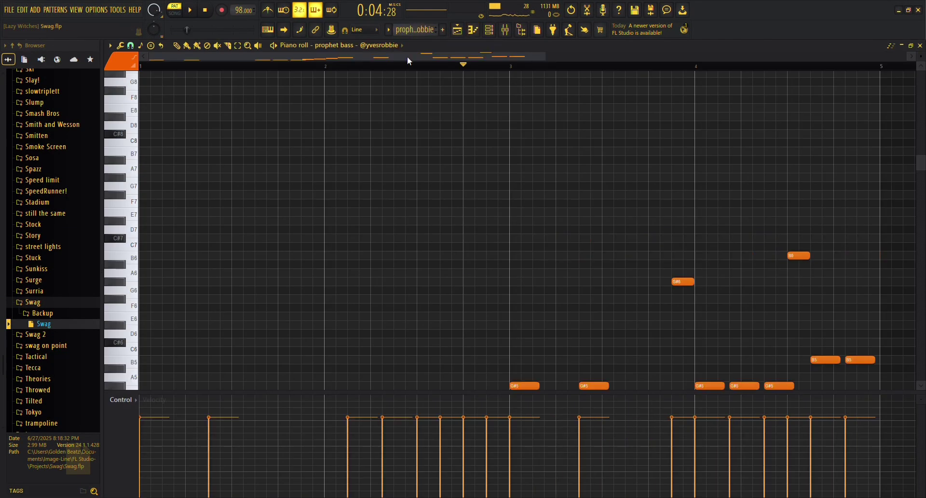
pyautogui.moveTo(467, 71); pyautogui.dragTo(96, 97)
pyautogui.scroll(-4, 306, 135)
pyautogui.scroll(-2, 307, 136)
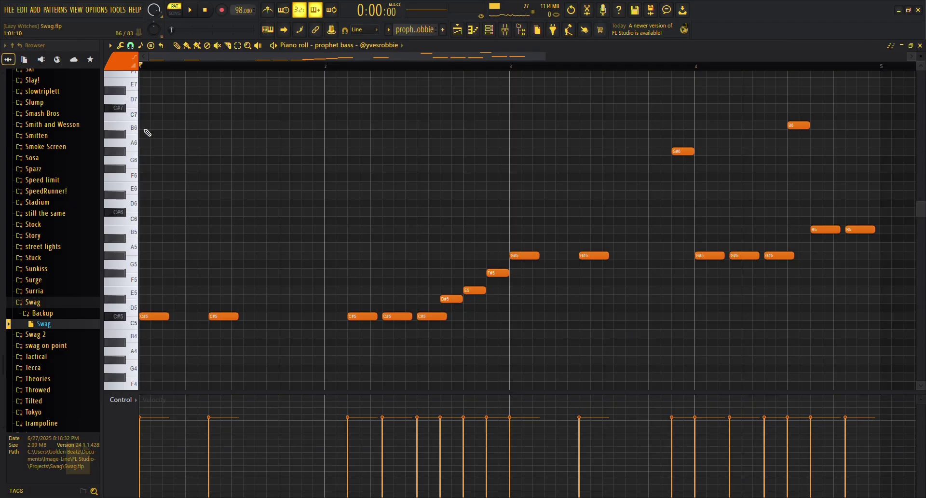
# - Collapse the Swag project folder in the browser and look through the project folders above it
pyautogui.click(55, 301)
pyautogui.scroll(9, 67, 295)
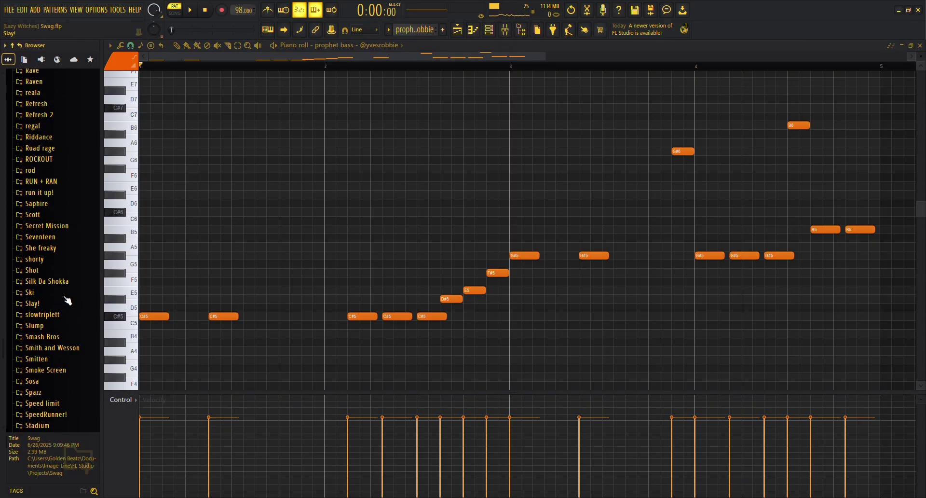
pyautogui.scroll(6, 75, 280)
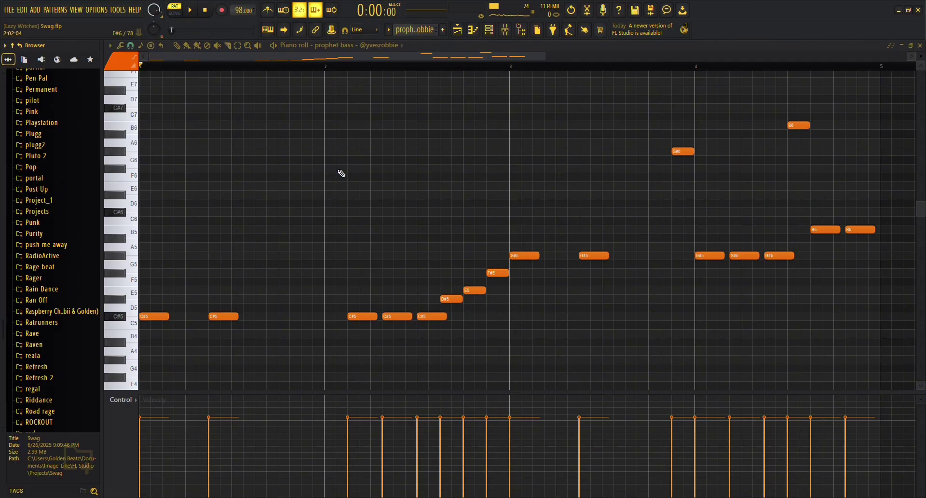
# - Play the prophet bass pattern and audition its individual notes from the G#6 before bar 4 to the final B5
pyautogui.press('space')
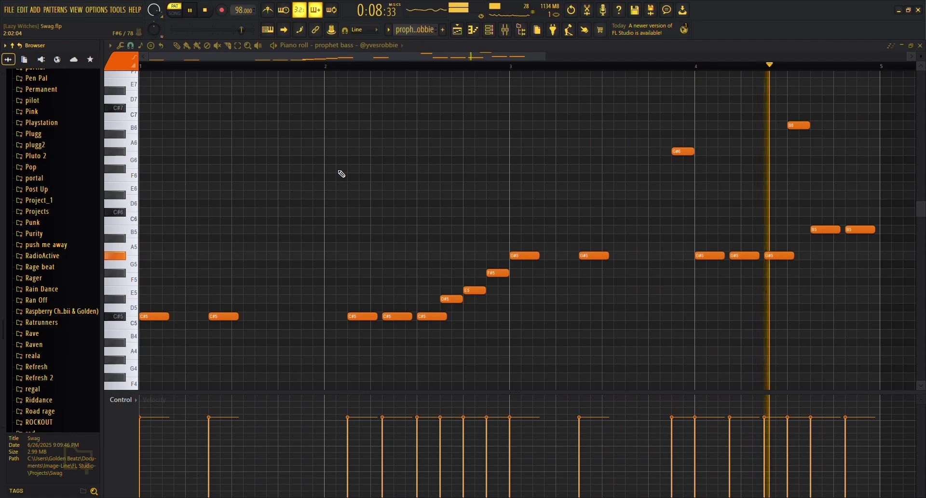
pyautogui.press('space')
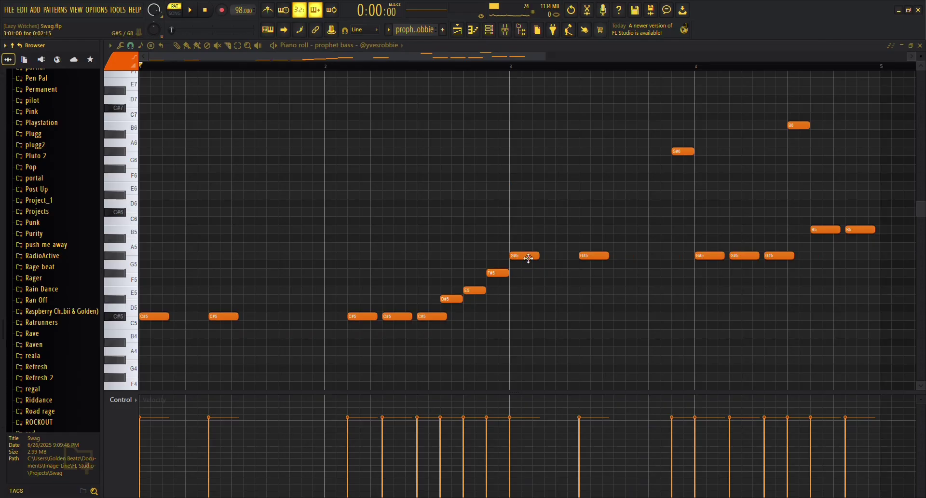
pyautogui.click(684, 159)
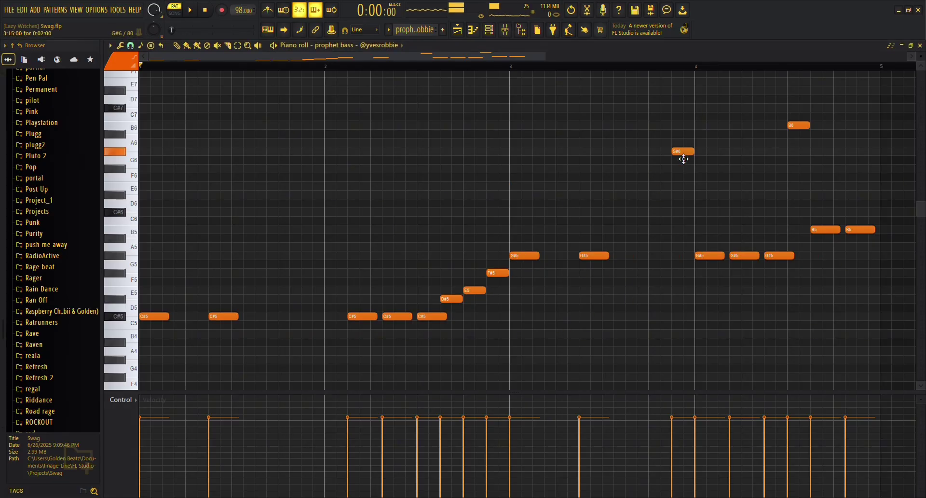
pyautogui.click(715, 258)
pyautogui.click(746, 257)
pyautogui.click(780, 257)
pyautogui.click(798, 125)
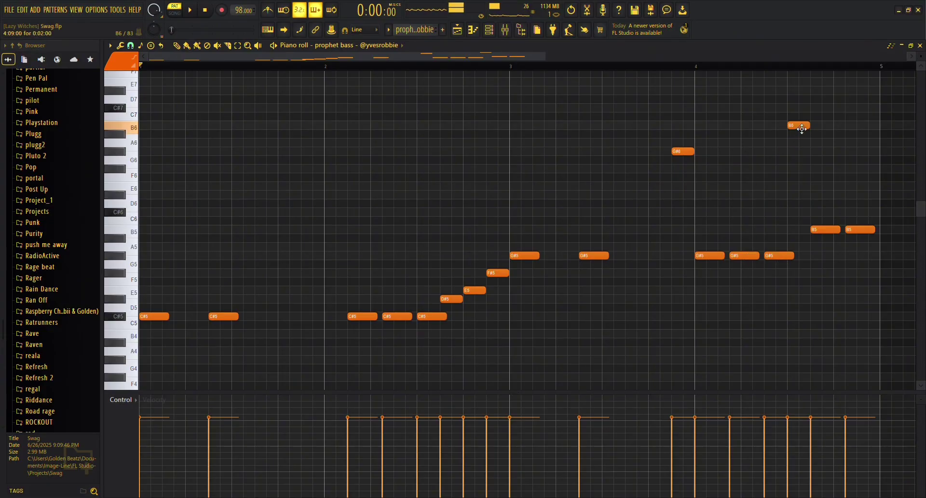
pyautogui.click(828, 233)
pyautogui.click(855, 230)
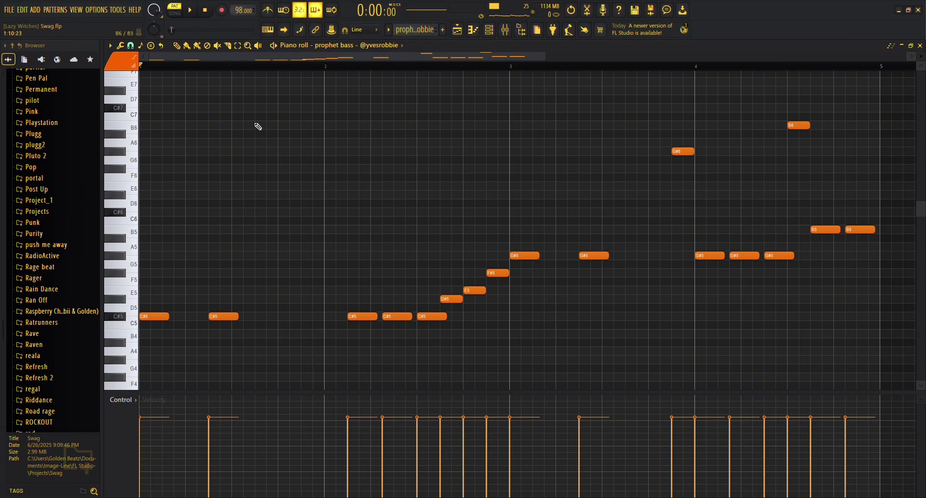
# - Check the effect slots of the prophet bass mixer track and return to the piano roll
pyautogui.click(489, 32)
pyautogui.click(489, 32)
pyautogui.click(505, 30)
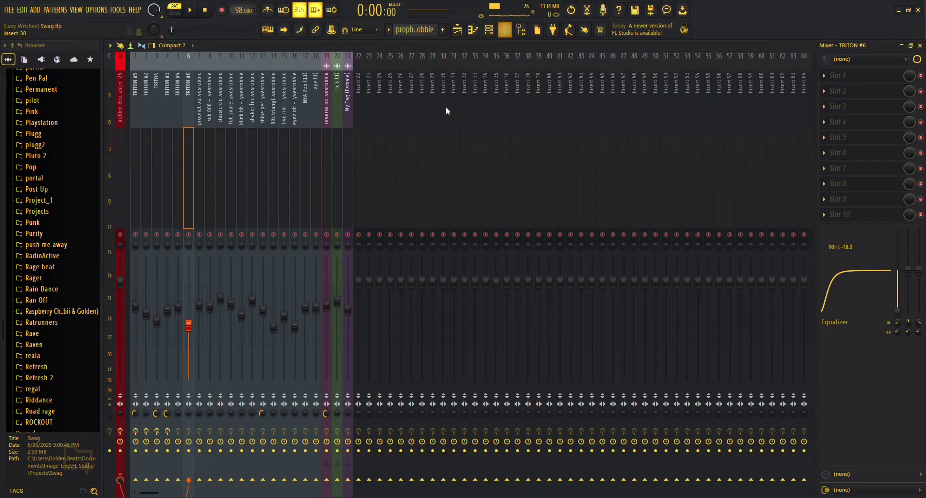
pyautogui.click(202, 175)
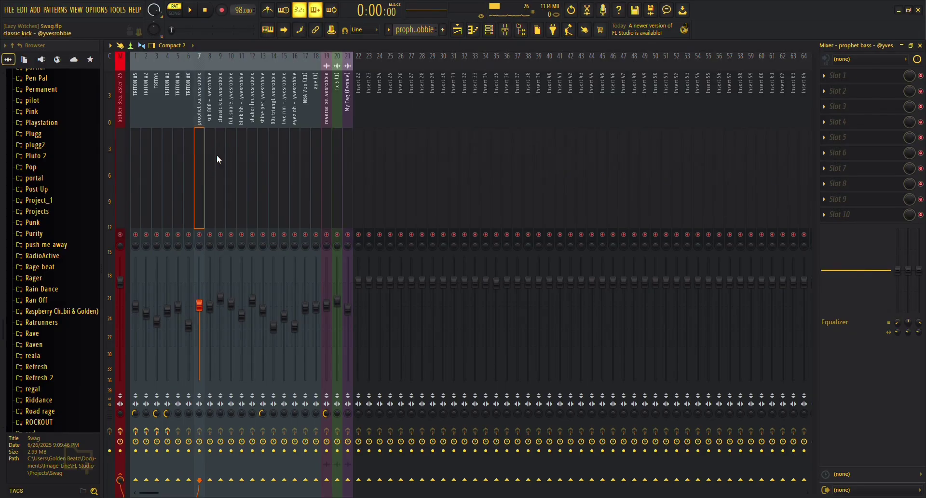
pyautogui.click(457, 31)
pyautogui.click(458, 32)
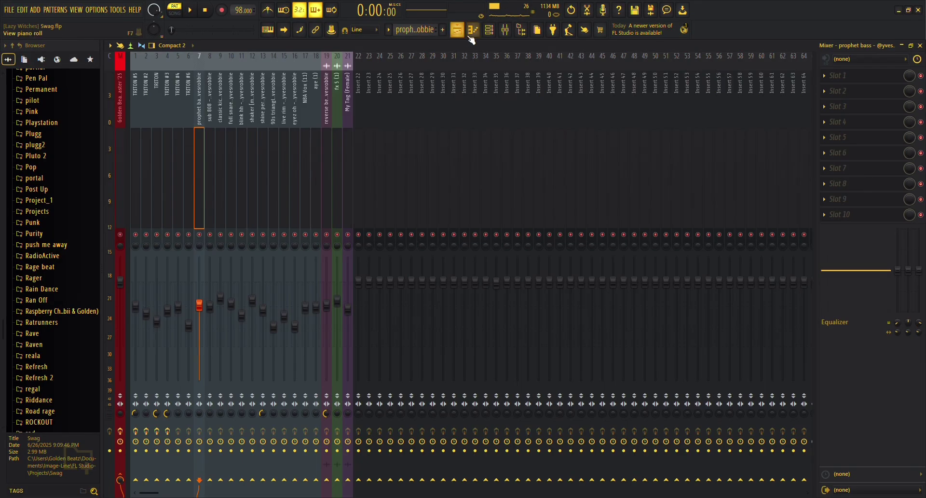
pyautogui.click(473, 30)
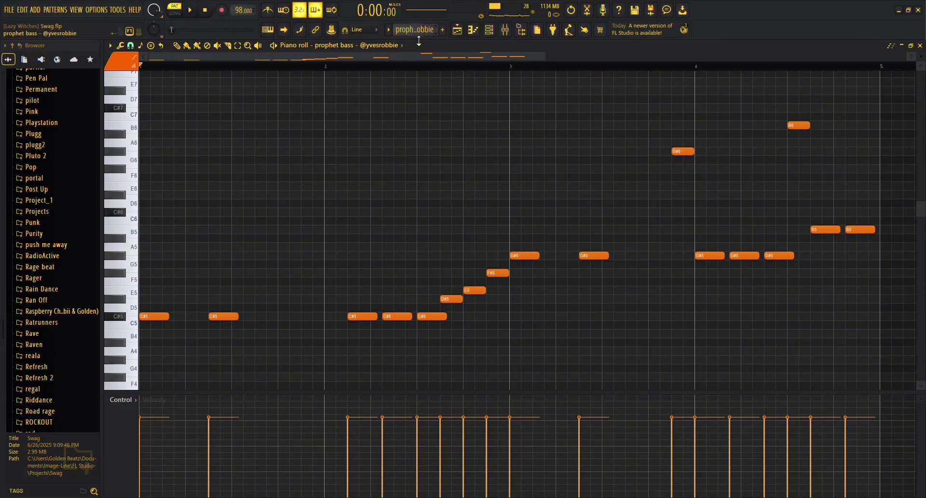
# - Switch to the sub 808 pattern and play it from the start, stopping near the end of bar 4
pyautogui.scroll(-1, 417, 42)
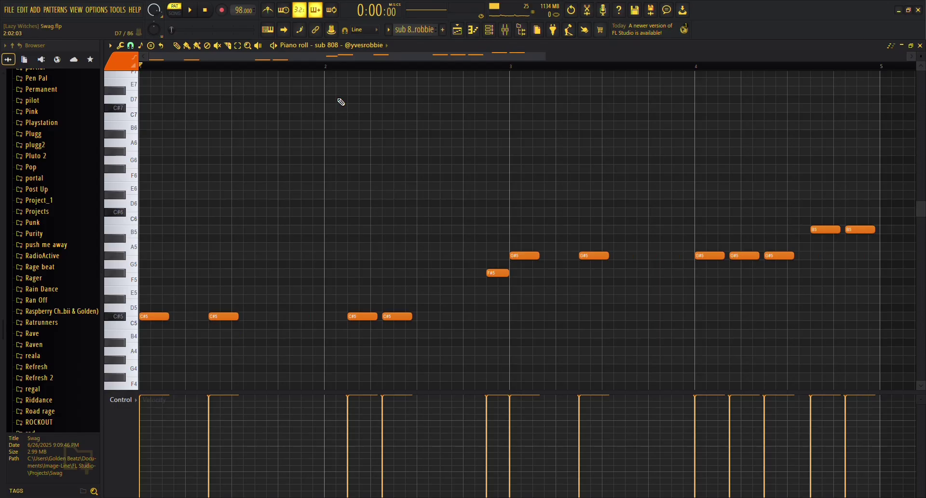
pyautogui.press('space')
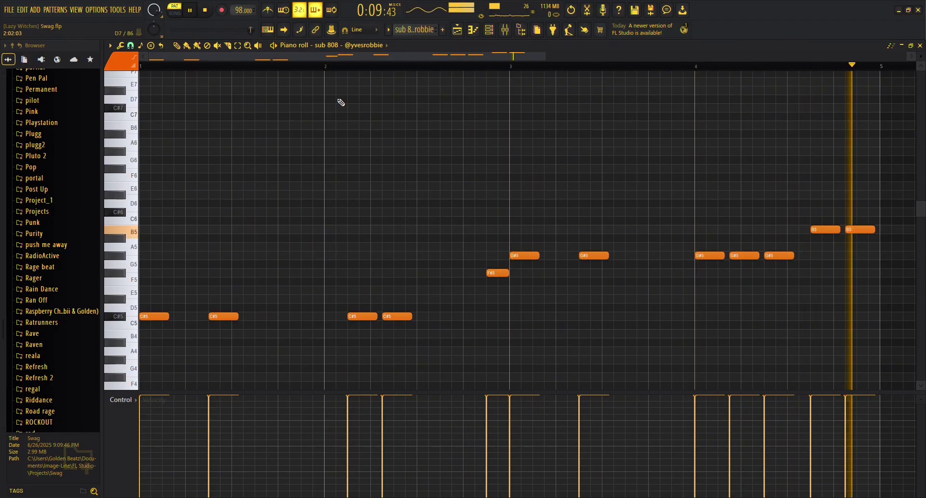
pyautogui.press('space')
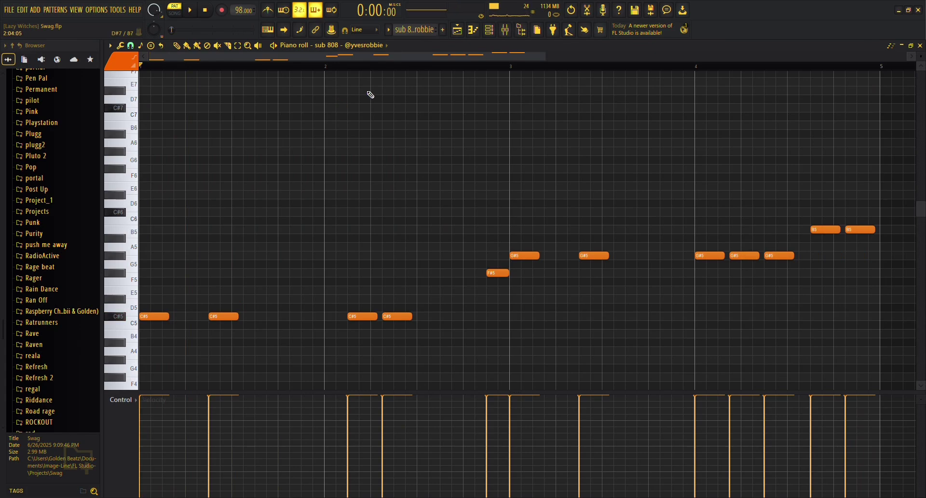
# - Check the effect slots of the sub 808 mixer track and close the mixer
pyautogui.click(505, 29)
pyautogui.click(505, 29)
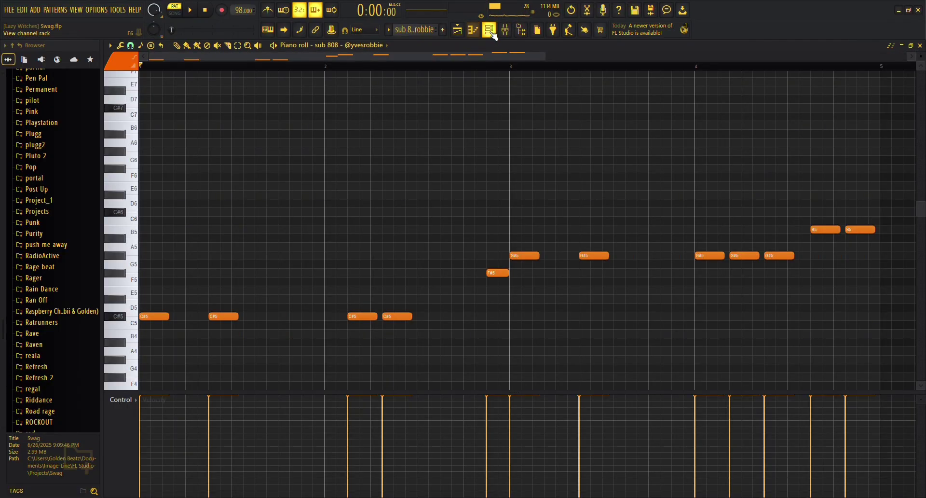
pyautogui.click(488, 30)
pyautogui.click(488, 29)
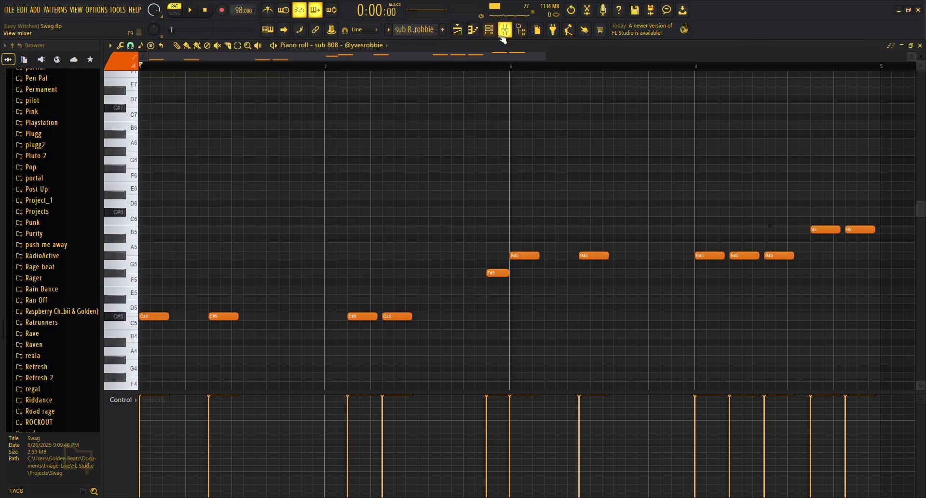
pyautogui.click(505, 29)
pyautogui.click(215, 171)
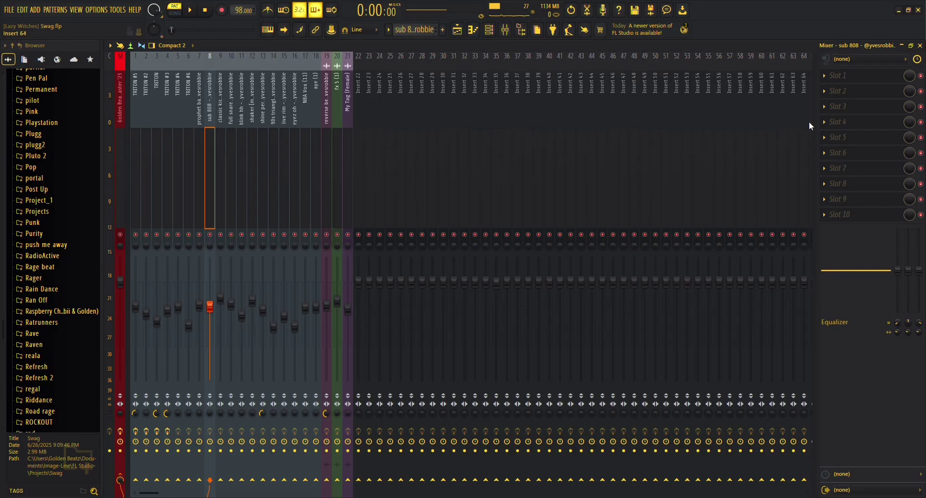
pyautogui.click(919, 45)
# - Switch to the classic kick pattern and play its notes through to the end of bar 4
pyautogui.scroll(1, 412, 35)
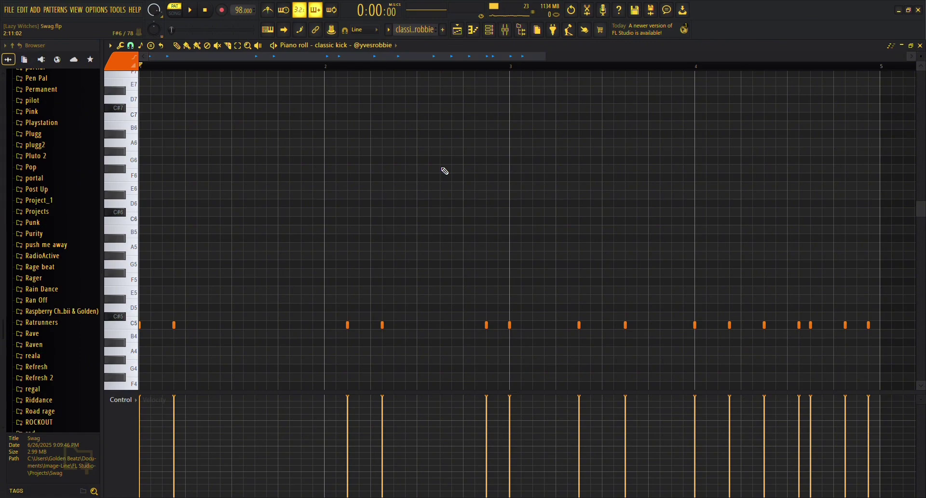
pyautogui.press('space')
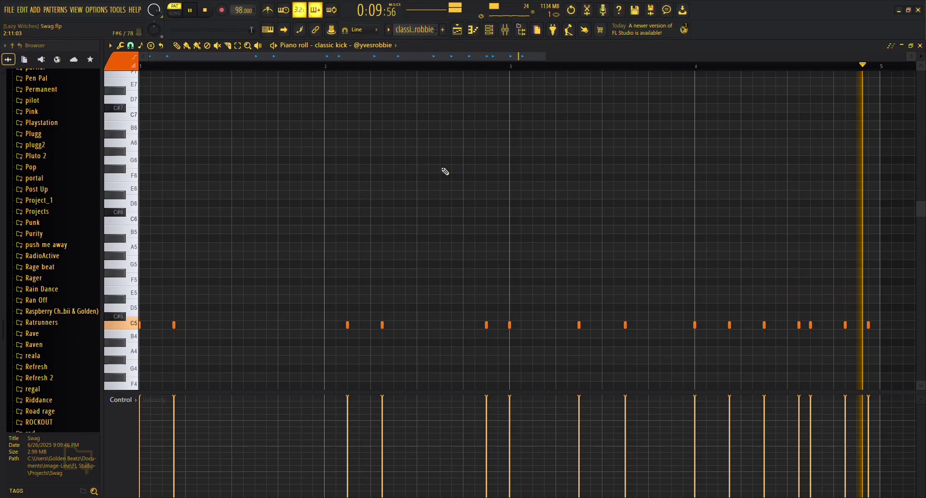
pyautogui.press('space')
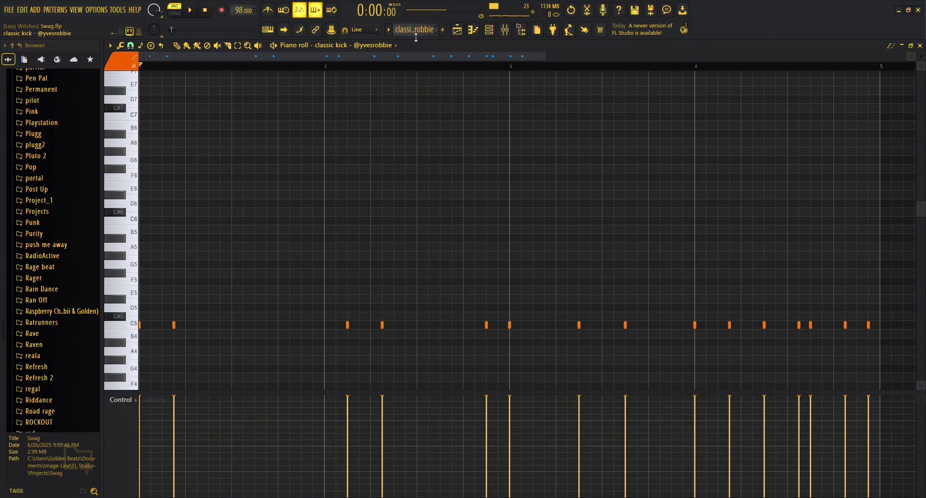
# - Switch to the full snare pattern, preview its sound on the piano keys and play the pattern
pyautogui.scroll(-1, 416, 34)
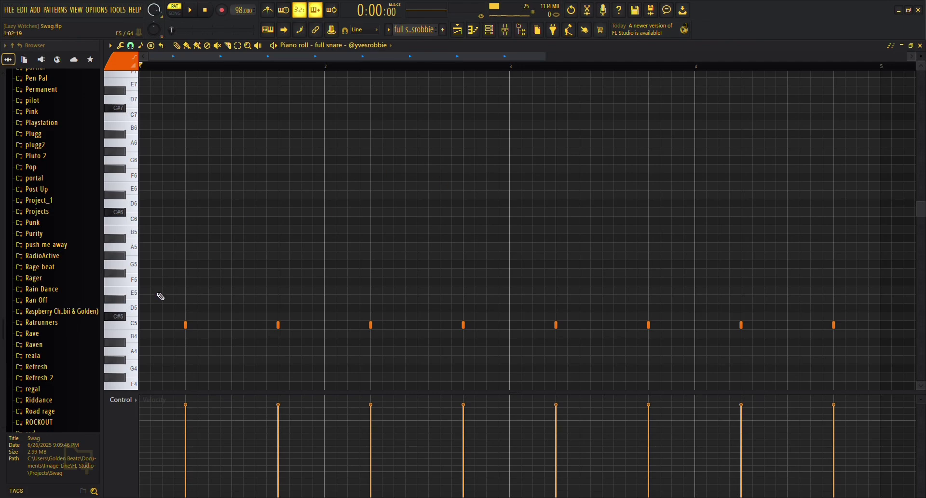
pyautogui.click(118, 318)
pyautogui.press('space')
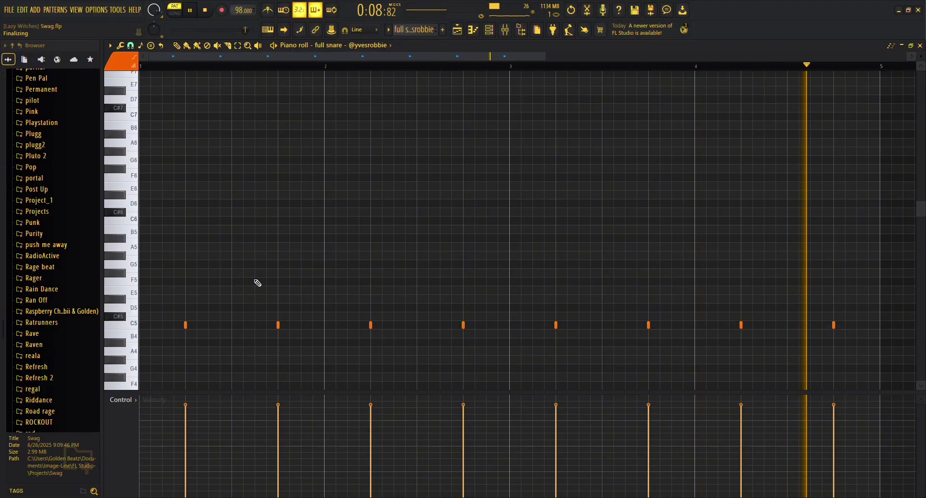
pyautogui.press('space')
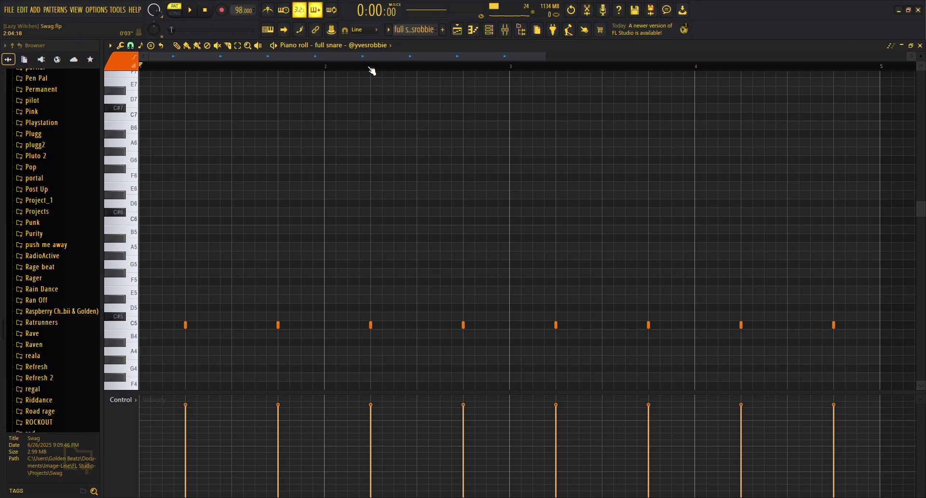
# - Switch to the blink hh pattern and play it, turning the metronome on briefly during playback
pyautogui.scroll(-1, 407, 35)
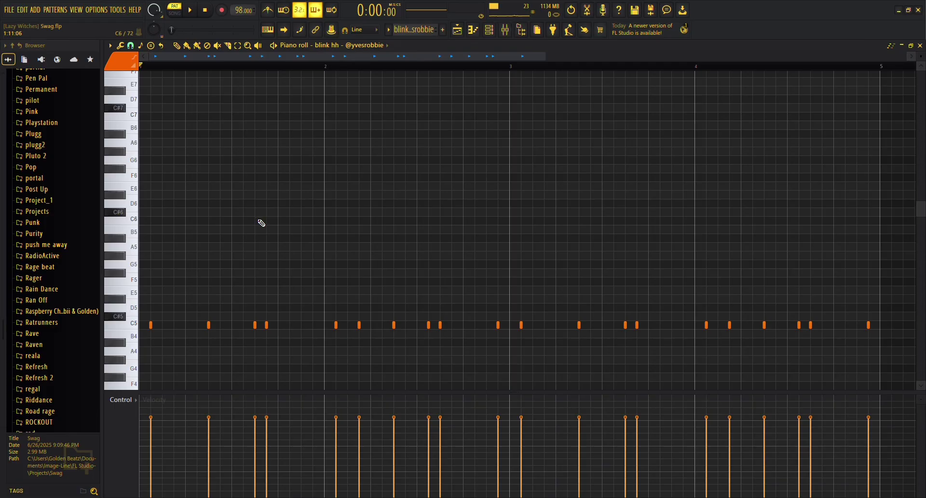
pyautogui.press('space')
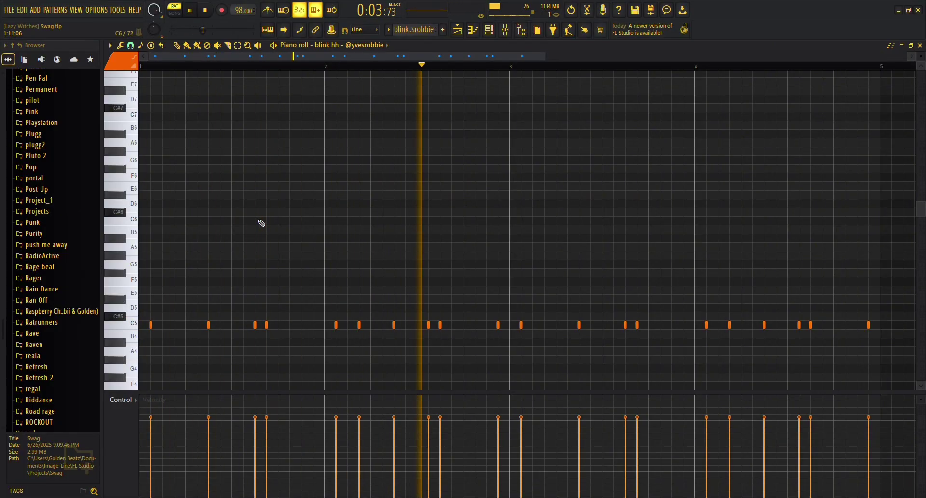
pyautogui.click(268, 10)
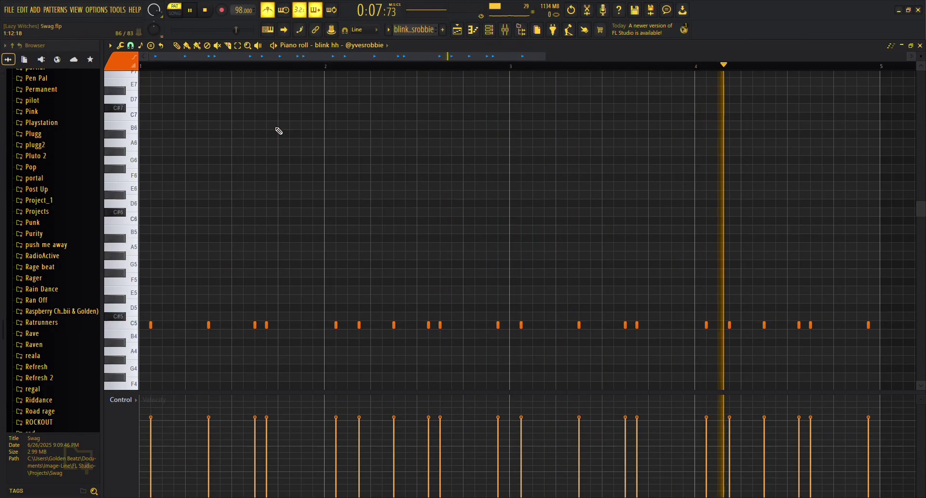
pyautogui.click(267, 11)
pyautogui.press('space')
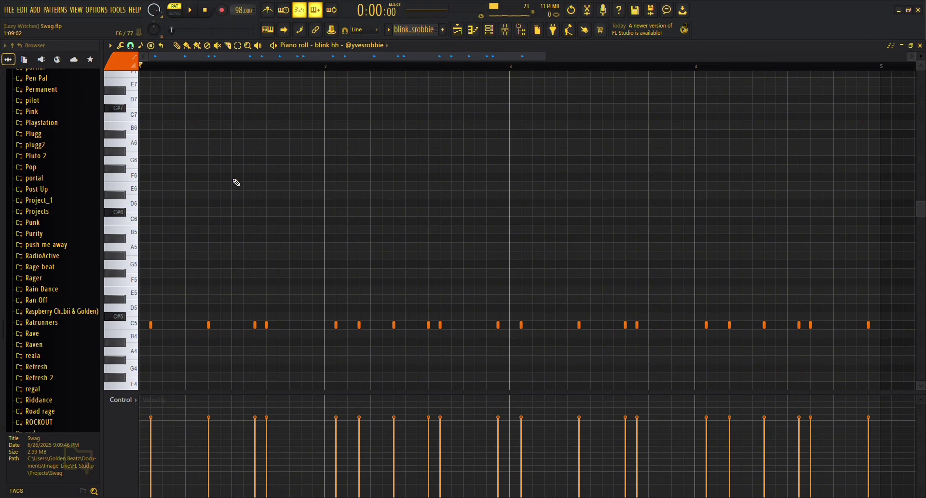
# - Switch to the shaker [move] pattern and play it with the metronome enabled
pyautogui.scroll(-1, 410, 42)
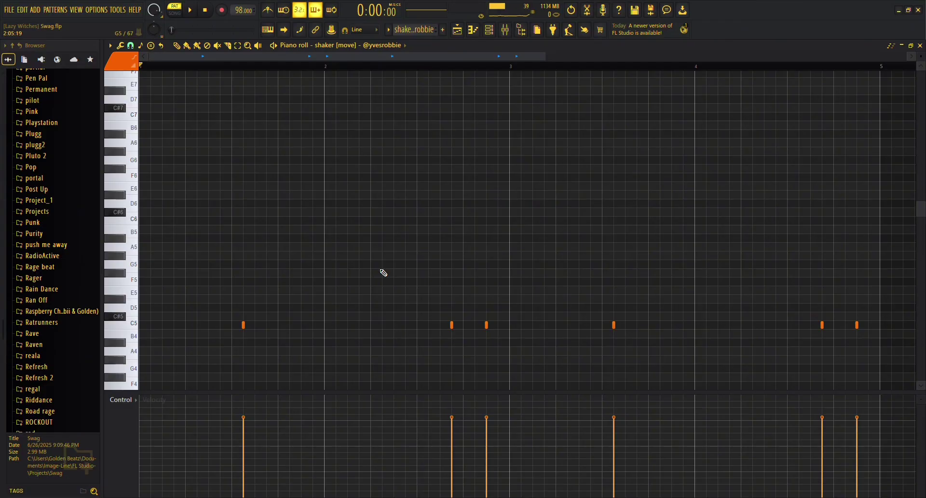
pyautogui.hotkey('ctrl', 'm')
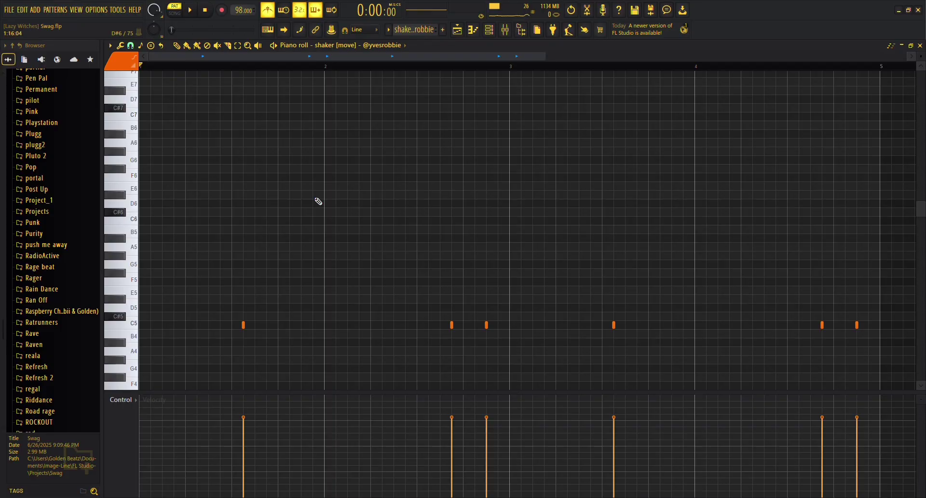
pyautogui.press('space')
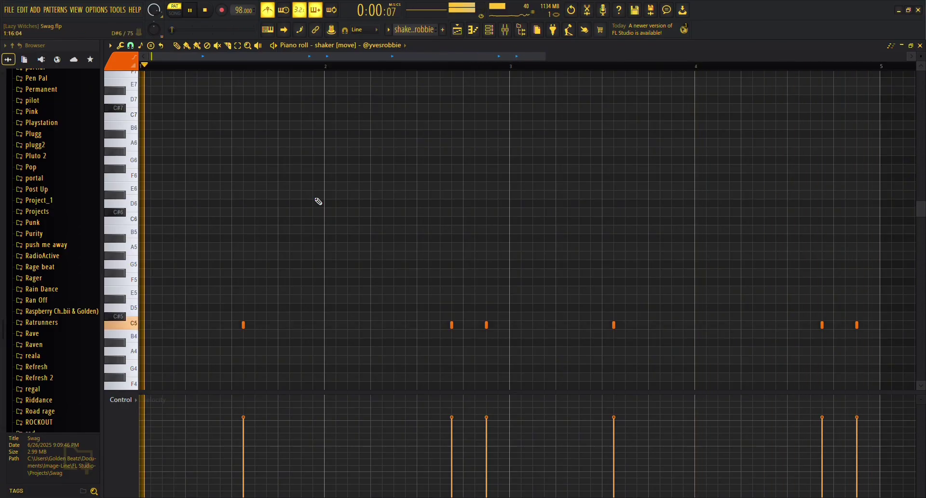
pyautogui.press('space')
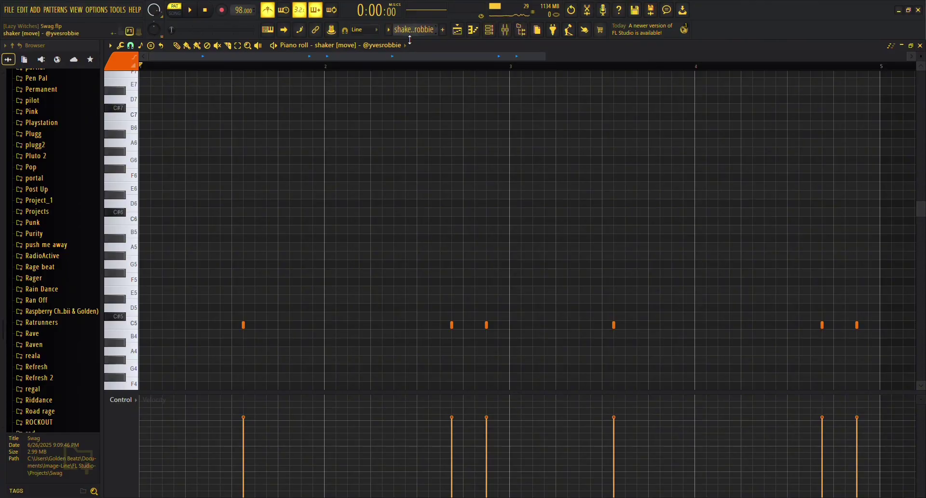
# - Switch to the shine perc pattern and play its long note
pyautogui.scroll(-1, 410, 30)
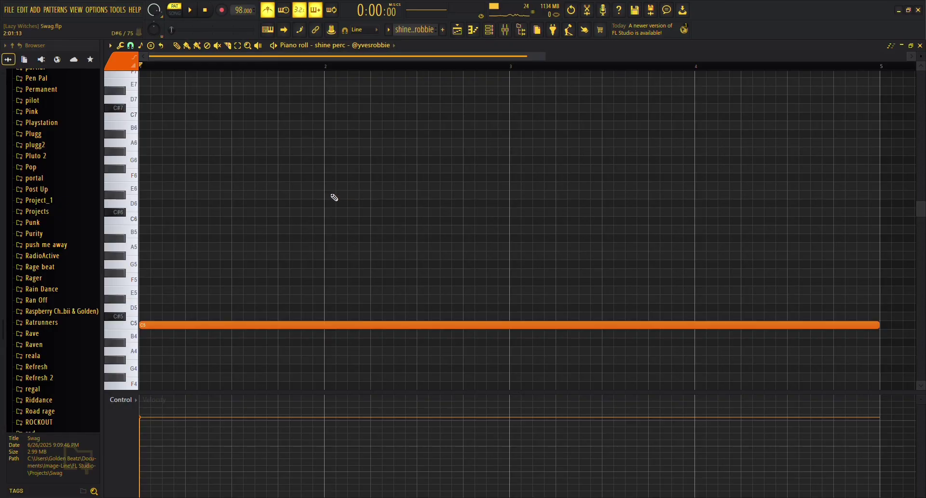
pyautogui.press('space')
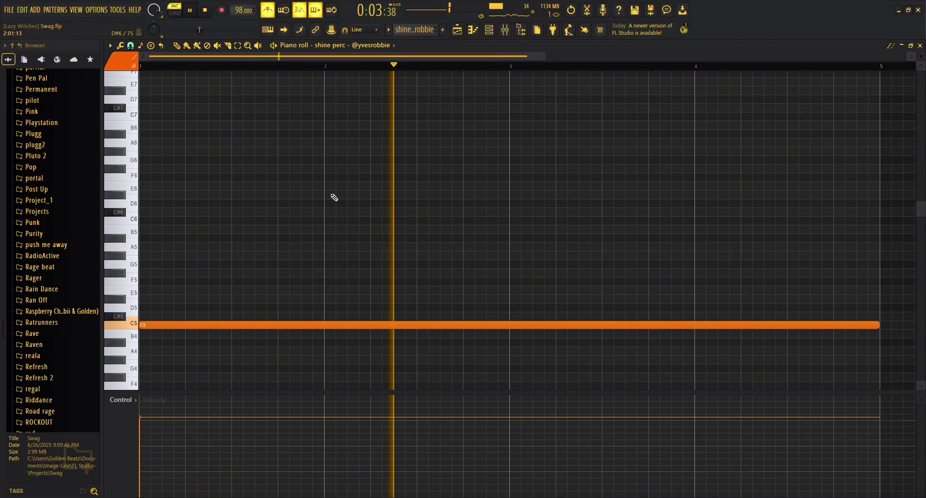
pyautogui.press('space')
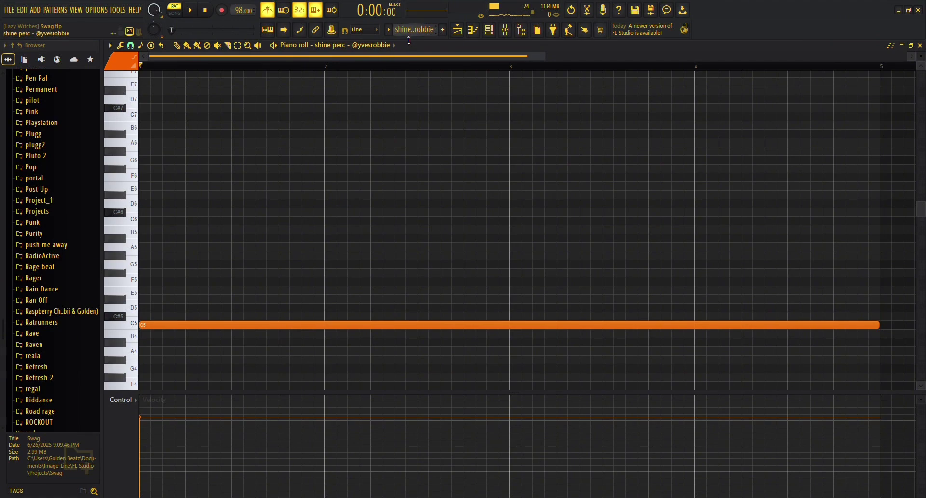
# - Switch to the 90s triangle pattern, play it from bar 2 and show the panning values of its notes
pyautogui.scroll(-1, 408, 37)
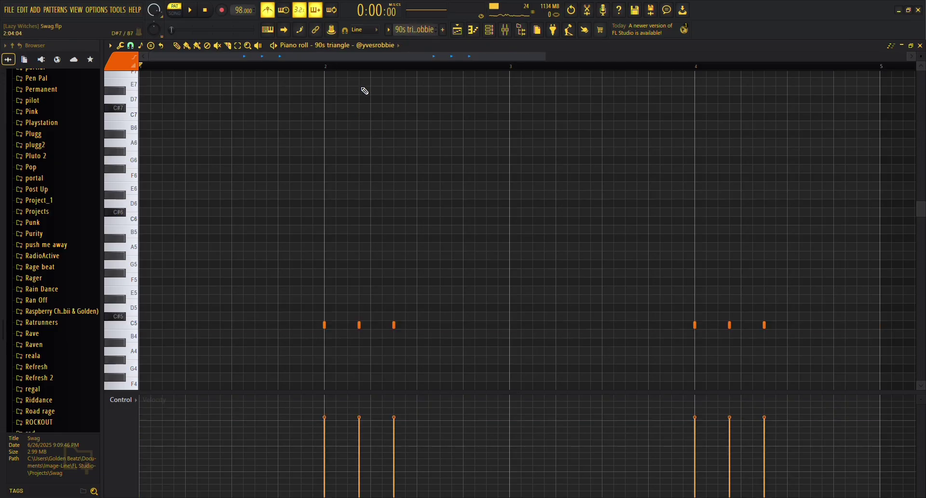
pyautogui.click(326, 68)
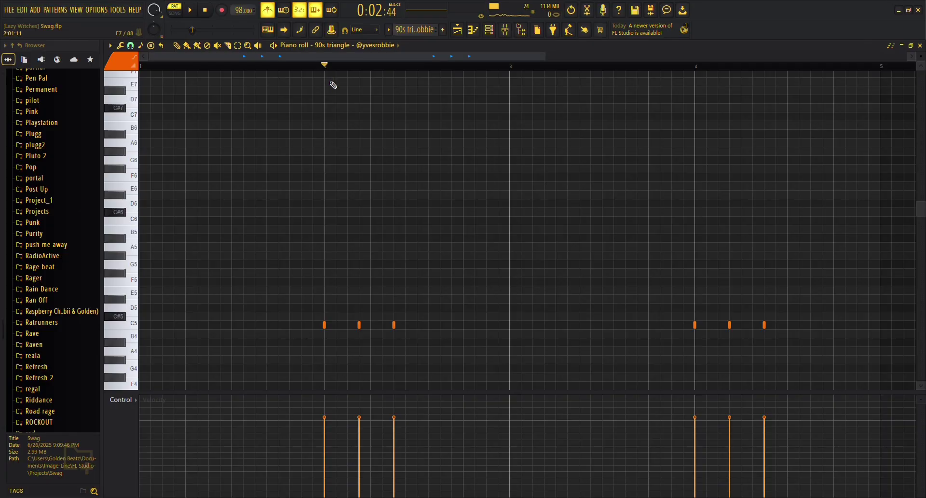
pyautogui.press('space')
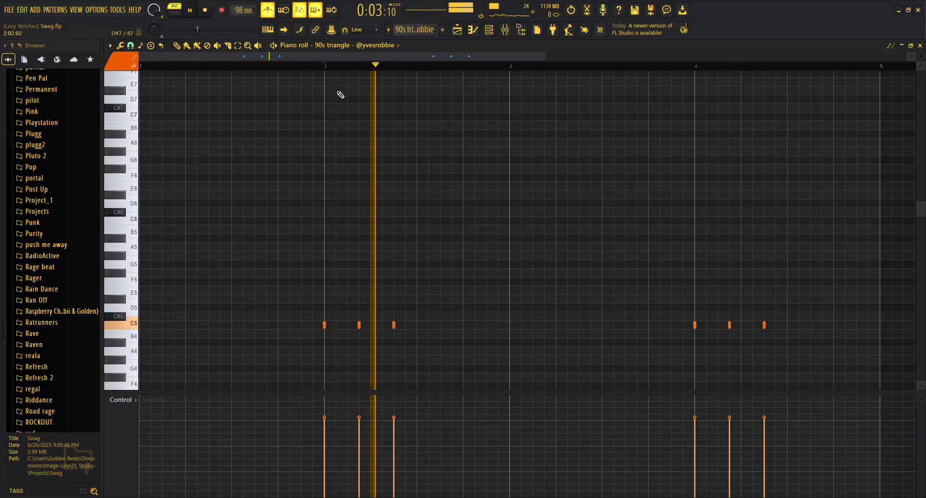
pyautogui.press('space')
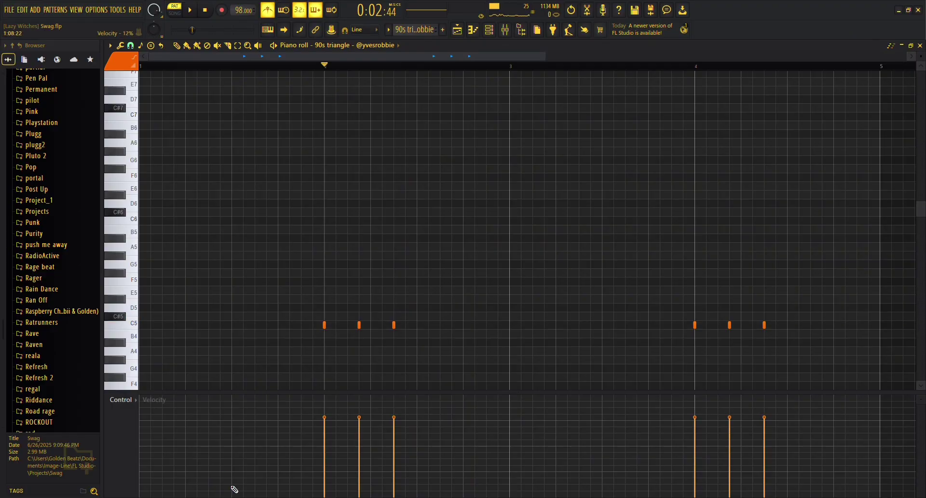
pyautogui.scroll(1, 129, 420)
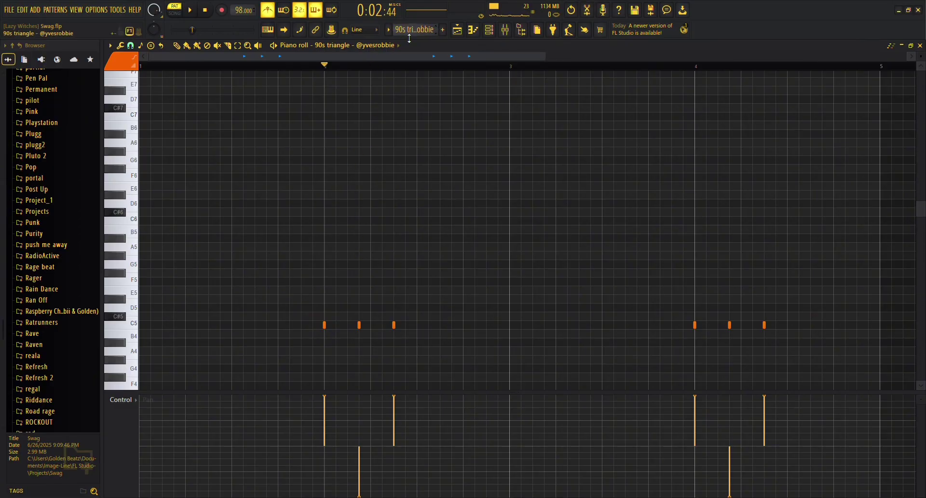
# - Switch to the live rim pattern, set the control lane back to velocity and play the pattern from the start
pyautogui.scroll(-1, 409, 38)
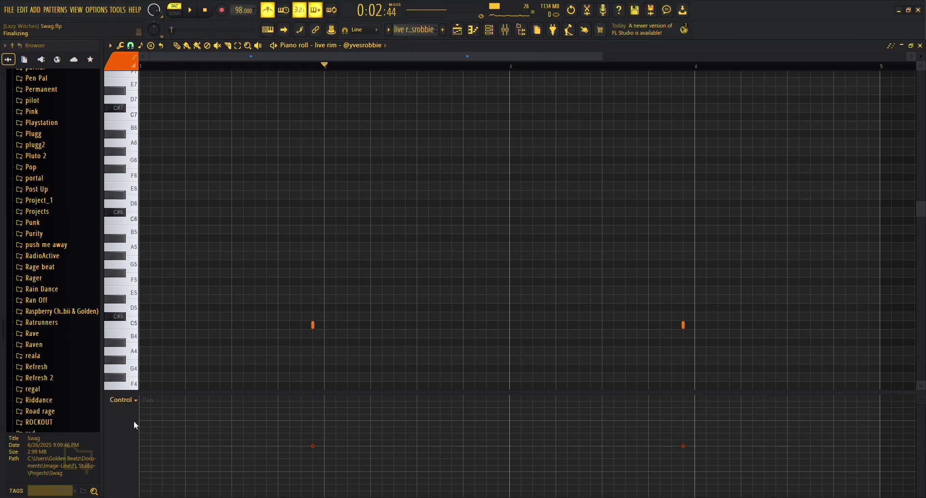
pyautogui.scroll(3, 140, 433)
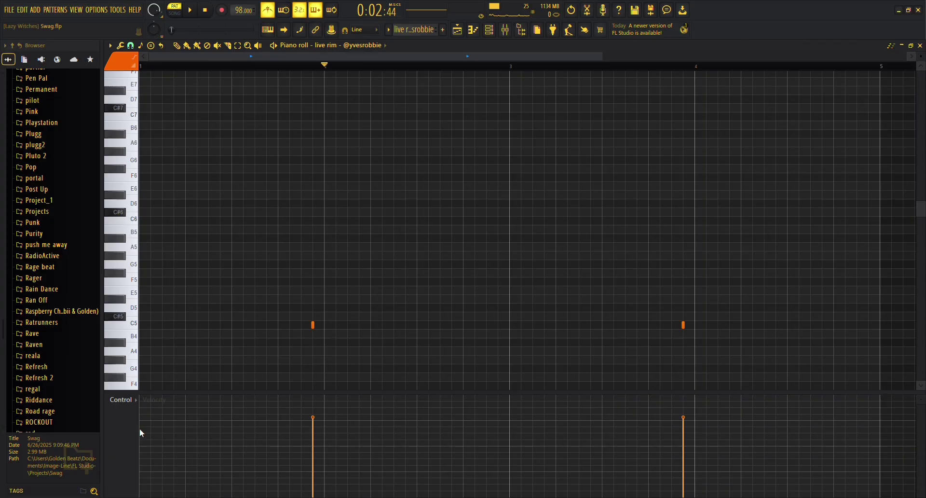
pyautogui.moveTo(324, 68); pyautogui.dragTo(96, 108)
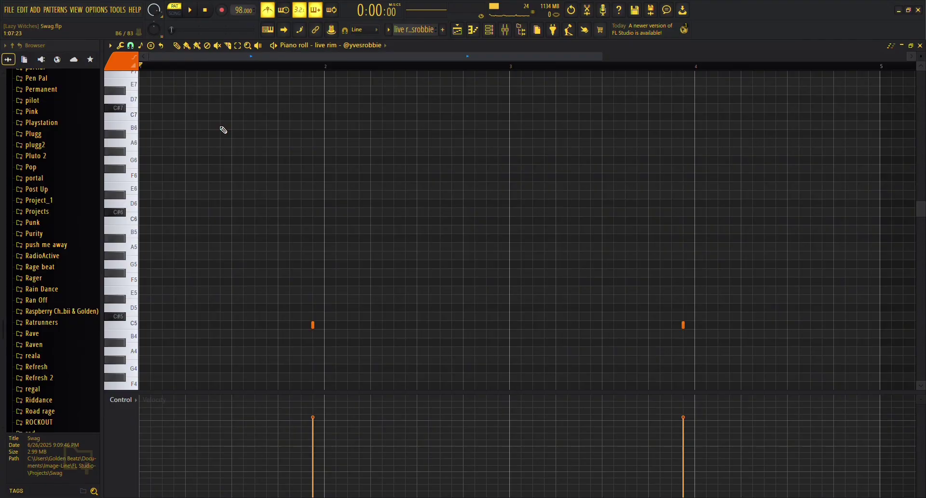
pyautogui.press('space')
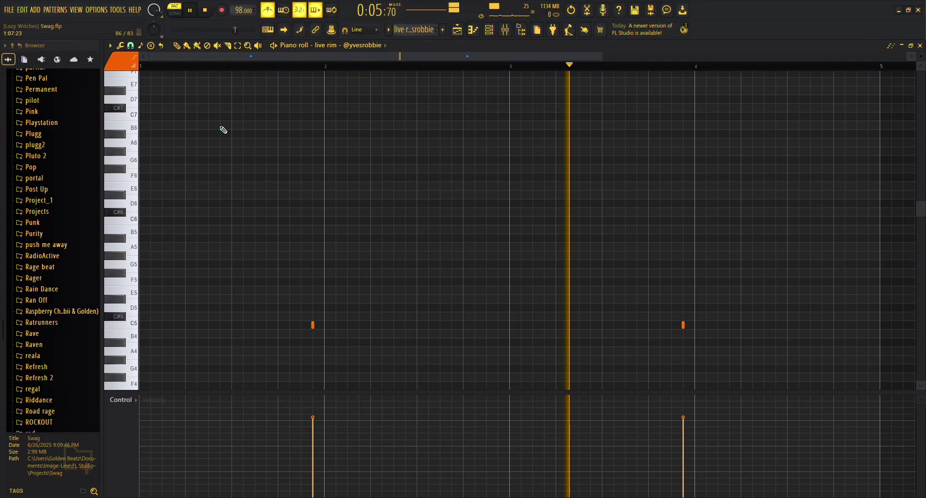
pyautogui.press('space')
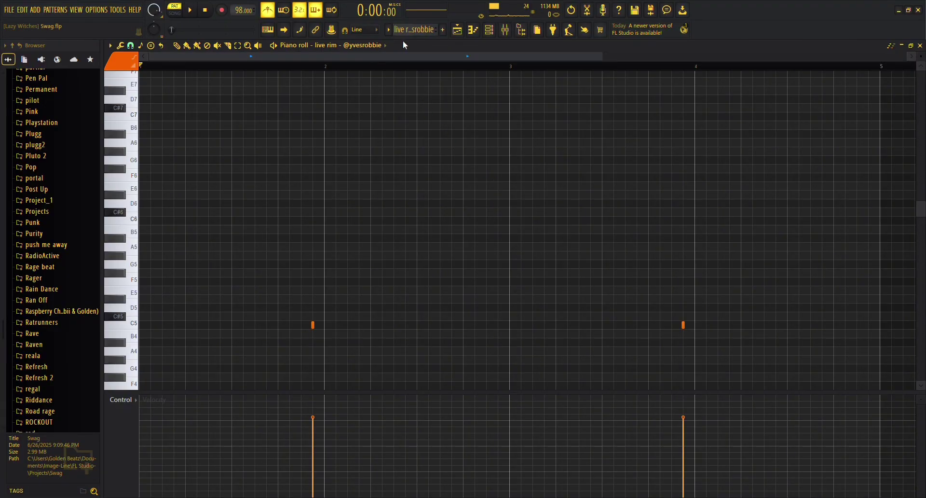
# - Switch to the eyez oh pattern, check its steps briefly in the channel rack and play it
pyautogui.scroll(-1, 405, 40)
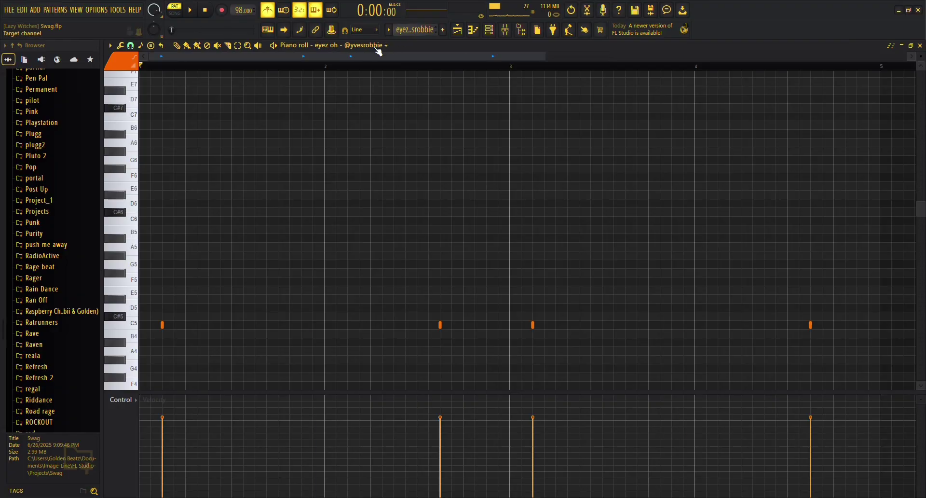
pyautogui.click(494, 36)
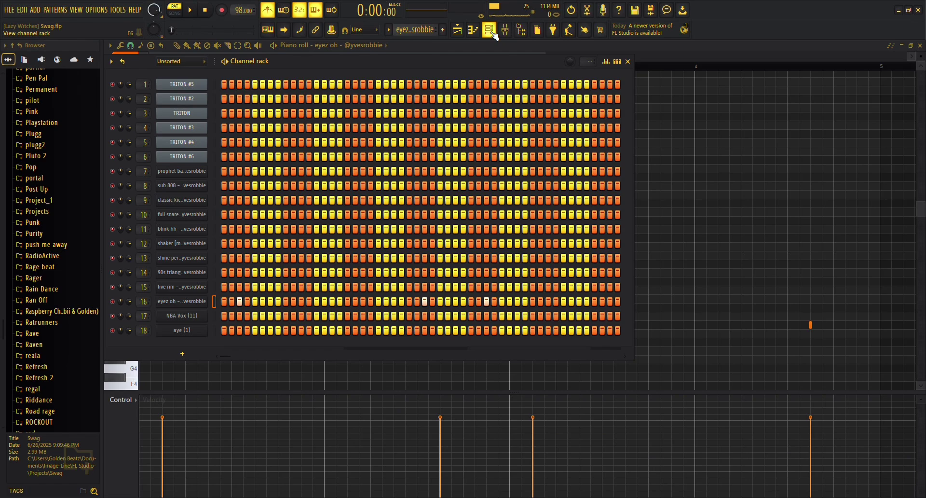
pyautogui.click(494, 35)
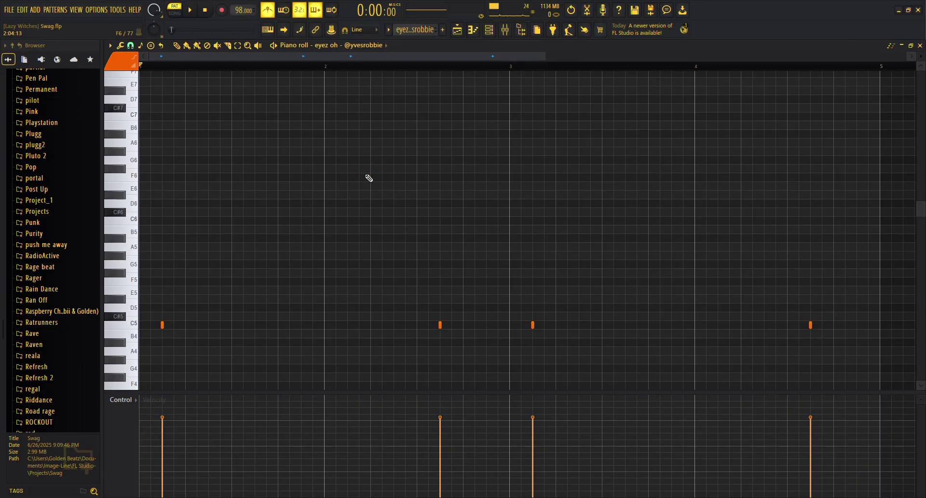
pyautogui.press('space')
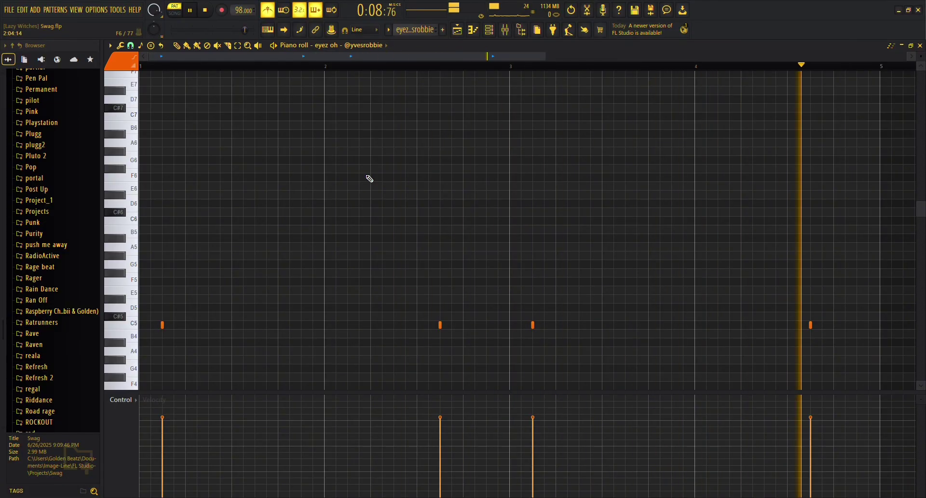
pyautogui.press('space')
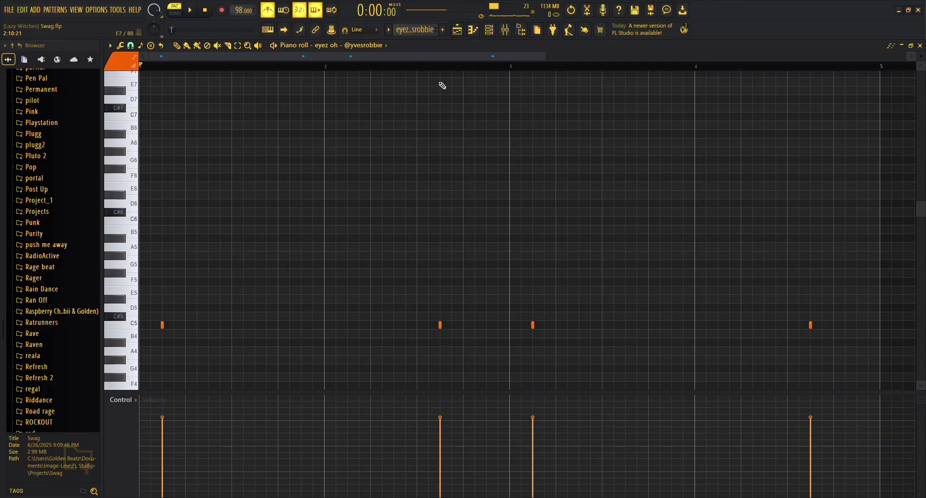
# - Switch to the NBA Vox (11) pattern and play it
pyautogui.scroll(-1, 424, 39)
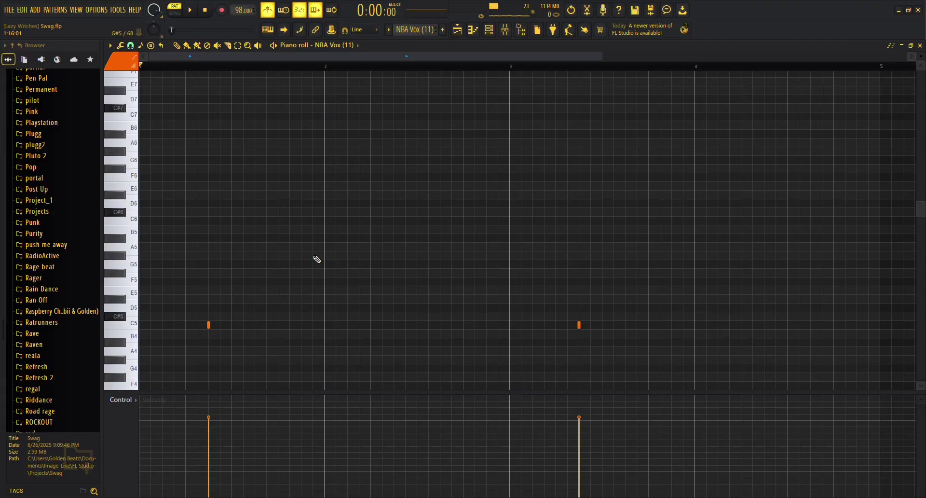
pyautogui.press('space')
pyautogui.press('space')
# - Switch to the aye (1) pattern, preview its sound on the piano keys, place the playhead before its first note and save the project
pyautogui.scroll(1, 413, 30)
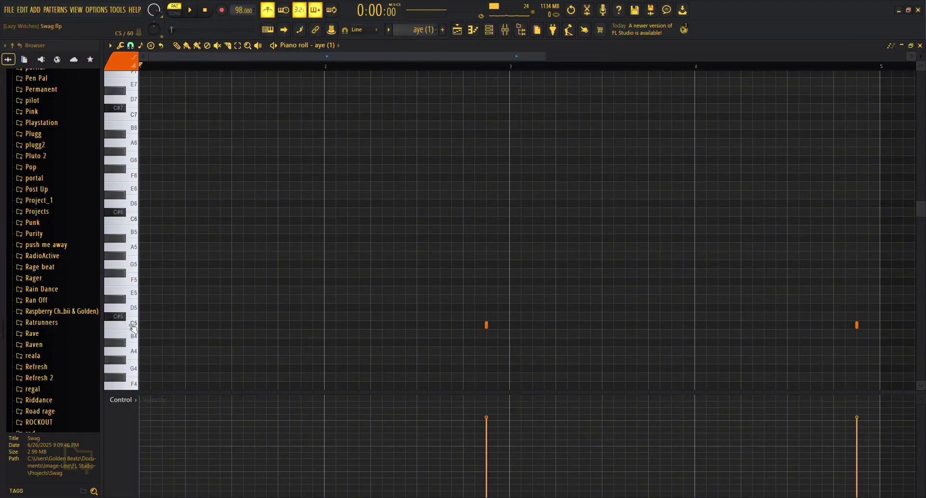
pyautogui.click(120, 319)
pyautogui.click(464, 68)
pyautogui.hotkey('ctrl', 's')
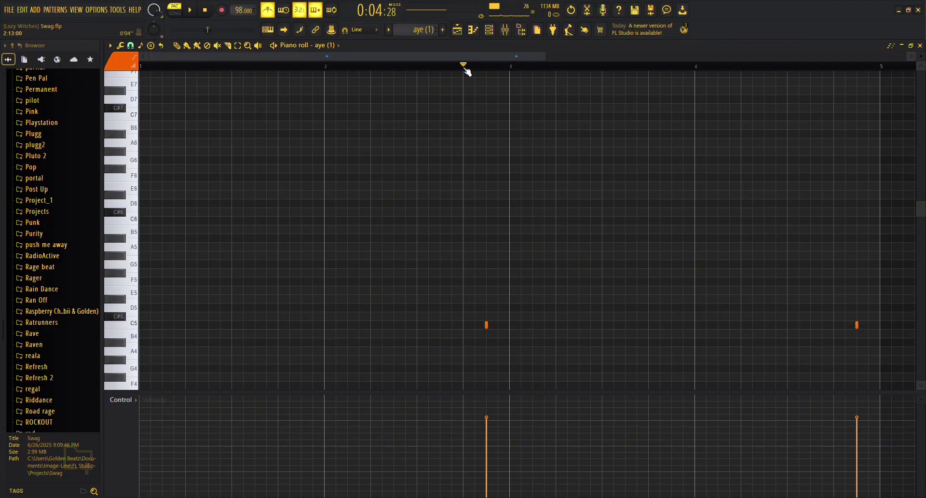
# - Open the playlist arrangement and leave only the bass and drum tracks 7 to 12 unmuted
pyautogui.click(457, 29)
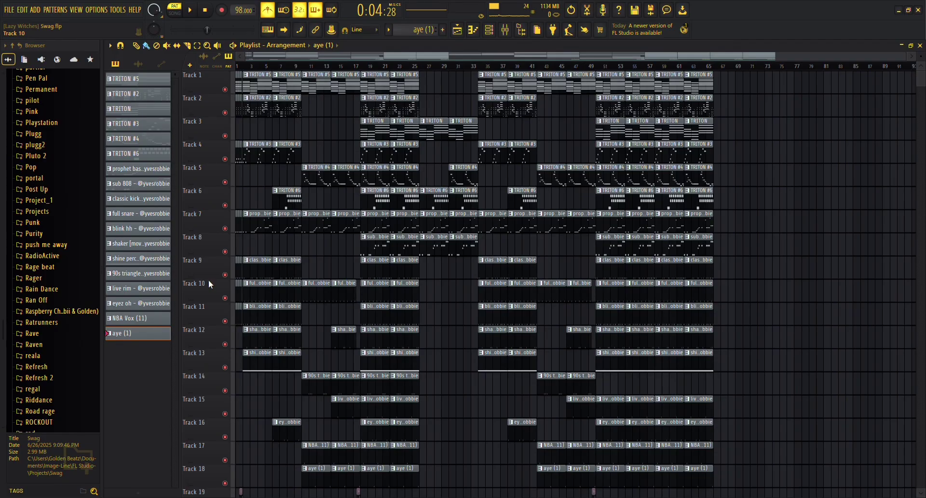
pyautogui.scroll(-1, 208, 280)
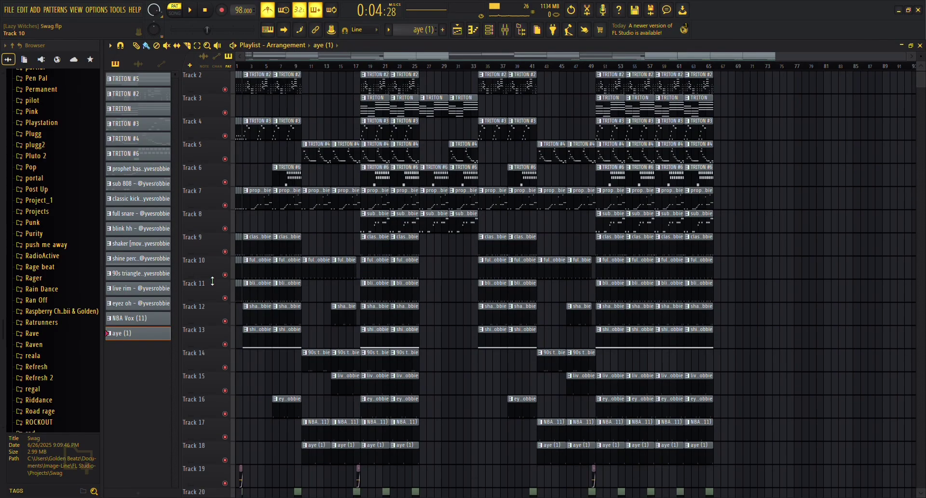
pyautogui.rightClick(225, 228)
pyautogui.click(225, 204)
pyautogui.click(225, 251)
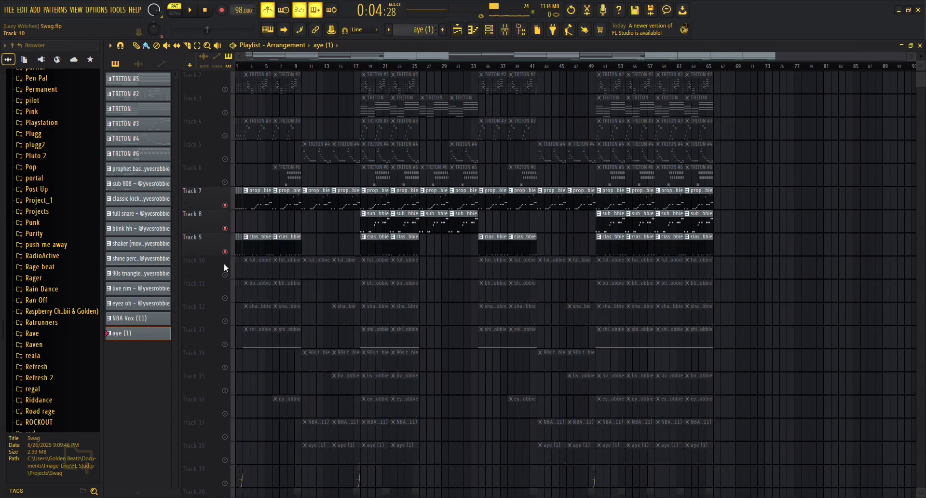
pyautogui.click(224, 298)
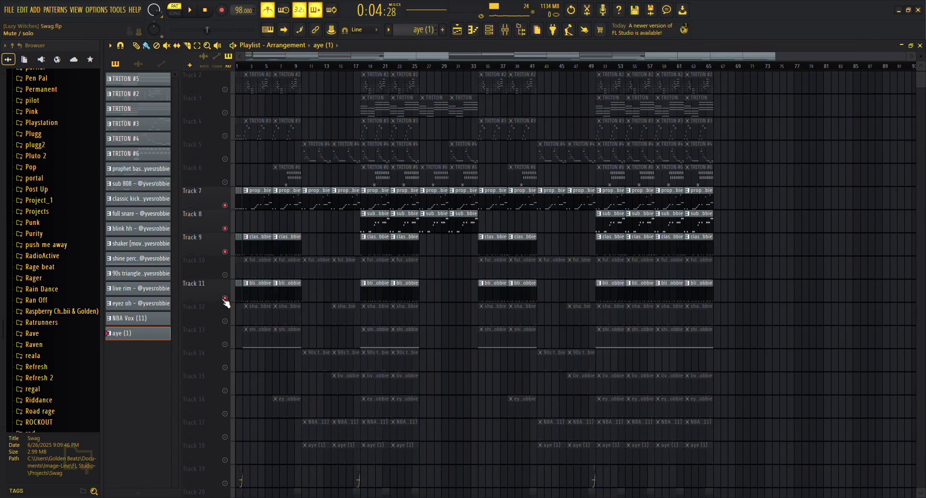
pyautogui.click(225, 275)
pyautogui.click(224, 321)
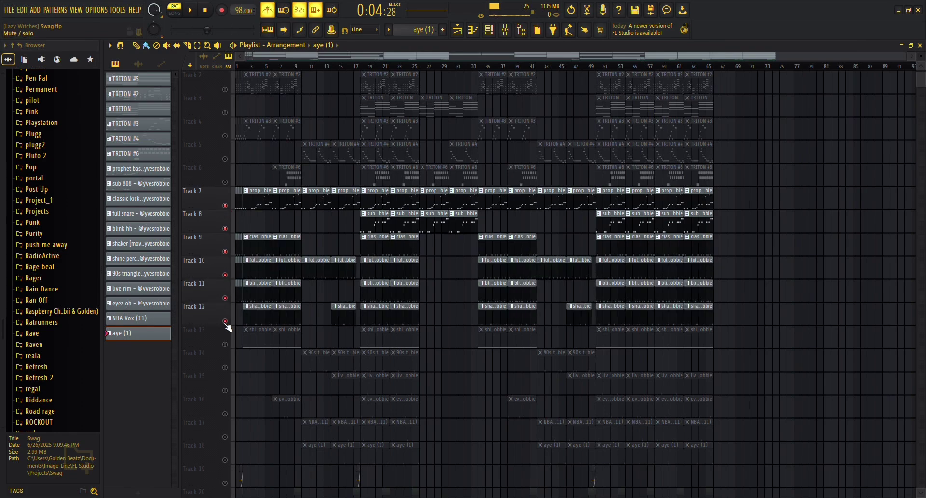
# - Switch playback to song mode and unmute tracks 13 to 18 as well
pyautogui.press('l')
pyautogui.click(225, 343)
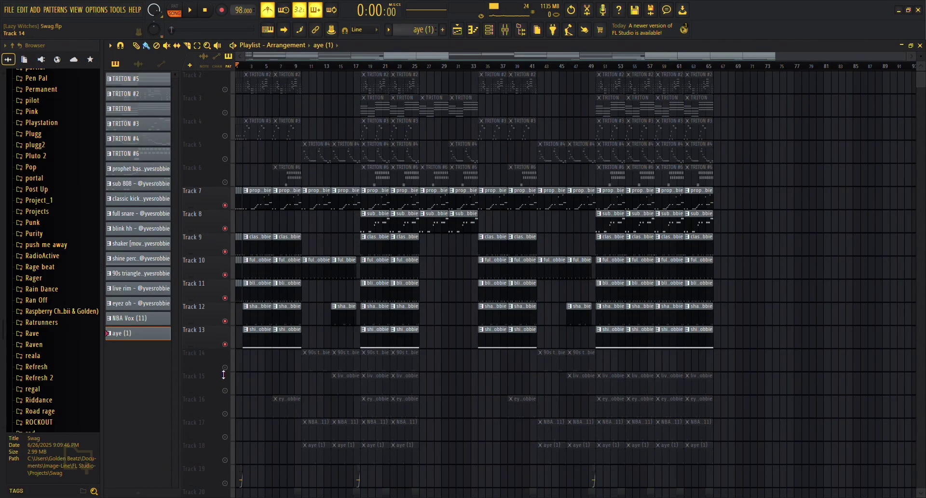
pyautogui.click(225, 366)
pyautogui.click(225, 390)
pyautogui.click(225, 413)
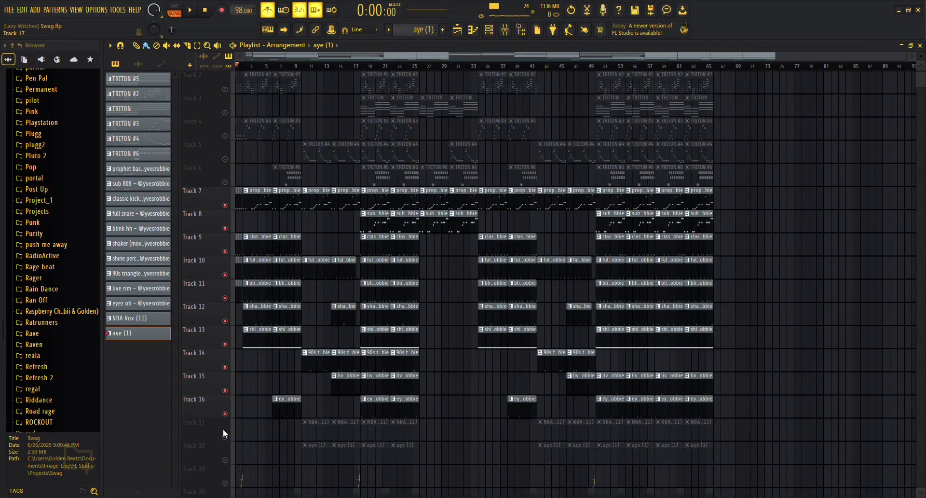
pyautogui.click(224, 437)
pyautogui.click(225, 459)
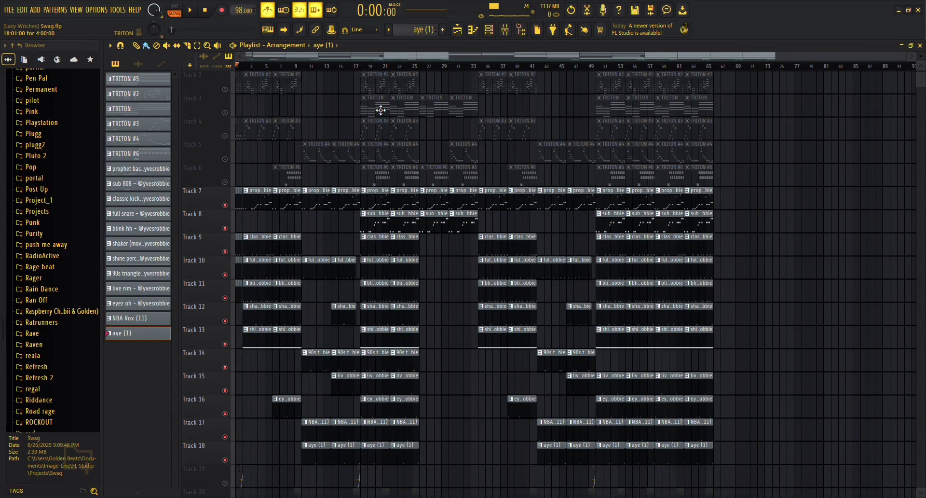
# - Play the unmuted bass, drum and vocal tracks from bar 18 with the metronome off
pyautogui.click(365, 69)
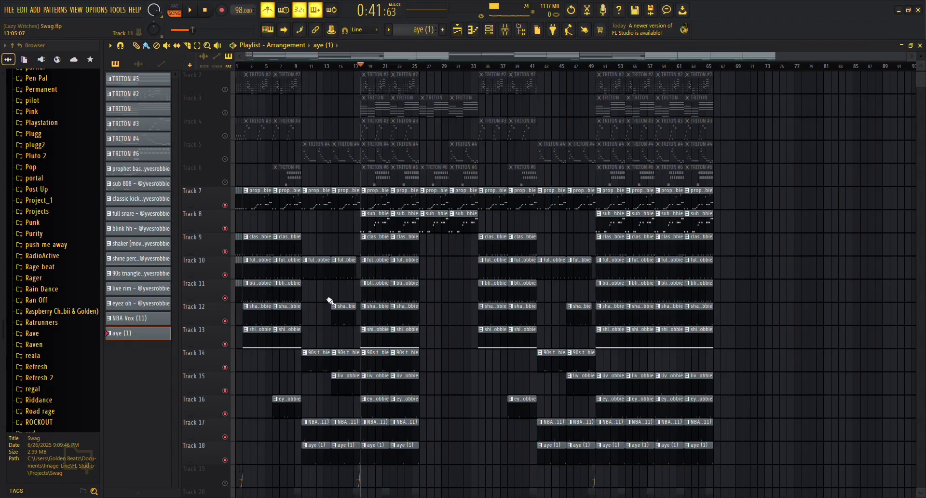
pyautogui.press('space')
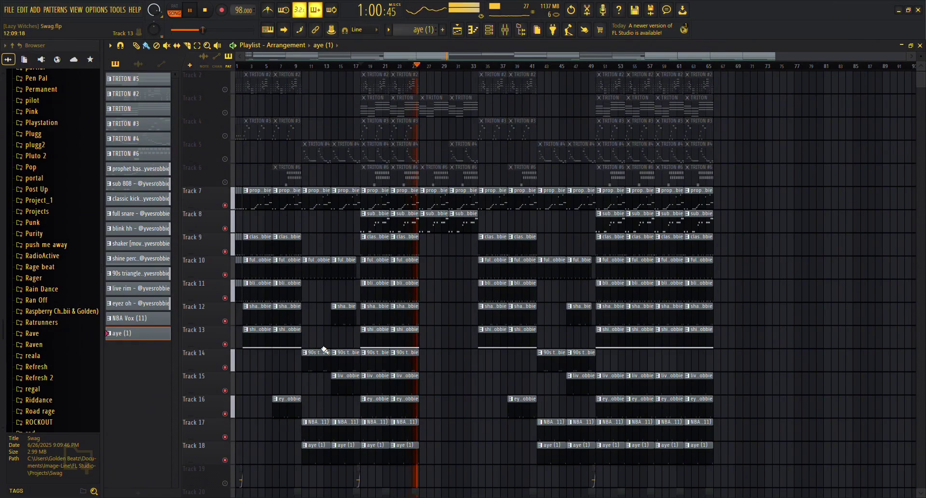
pyautogui.press('space')
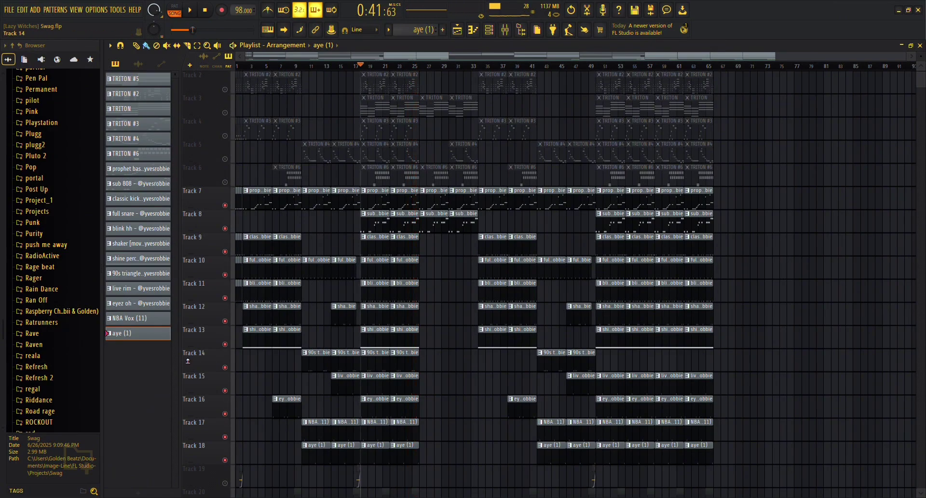
# - Unmute all playlist tracks again, then solo track 19
pyautogui.rightClick(224, 460)
pyautogui.rightClick(225, 459)
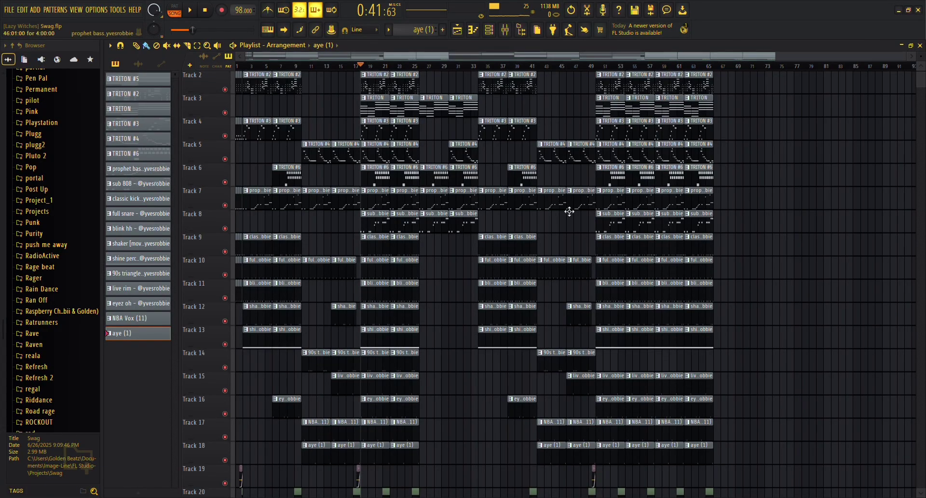
pyautogui.scroll(-7, 476, 324)
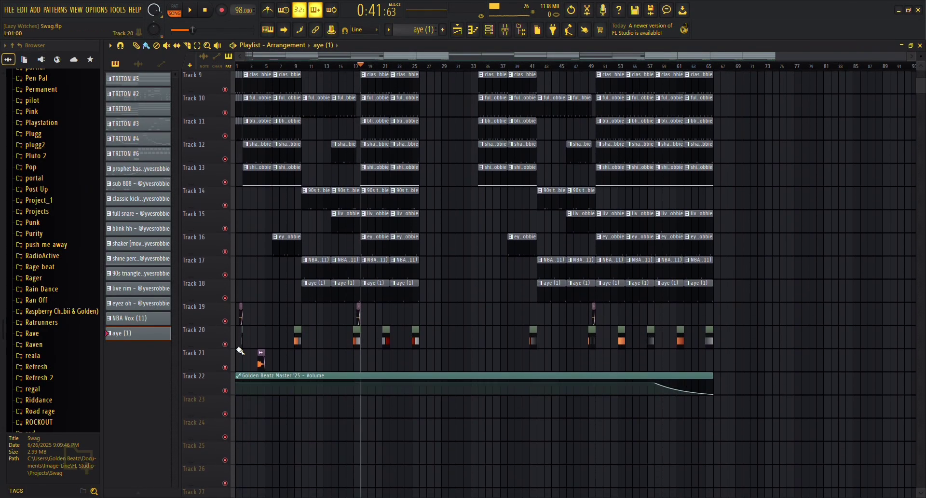
pyautogui.rightClick(225, 321)
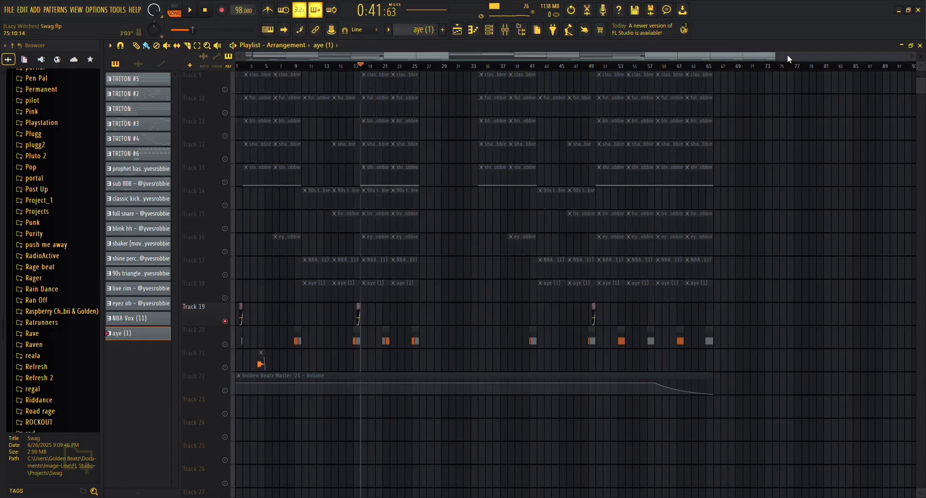
# - Play the soloed track 19 from the start of its first clip in bar 1
pyautogui.moveTo(248, 57); pyautogui.dragTo(195, 95)
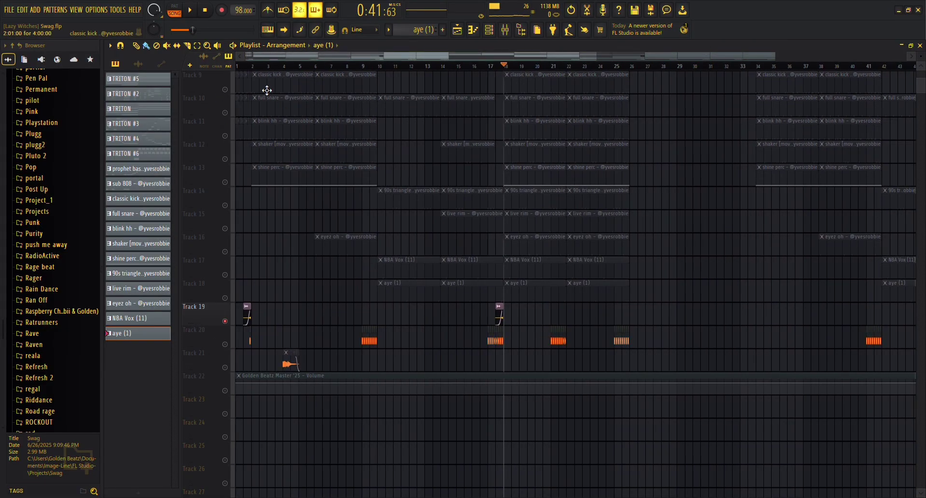
pyautogui.moveTo(254, 67); pyautogui.dragTo(243, 66)
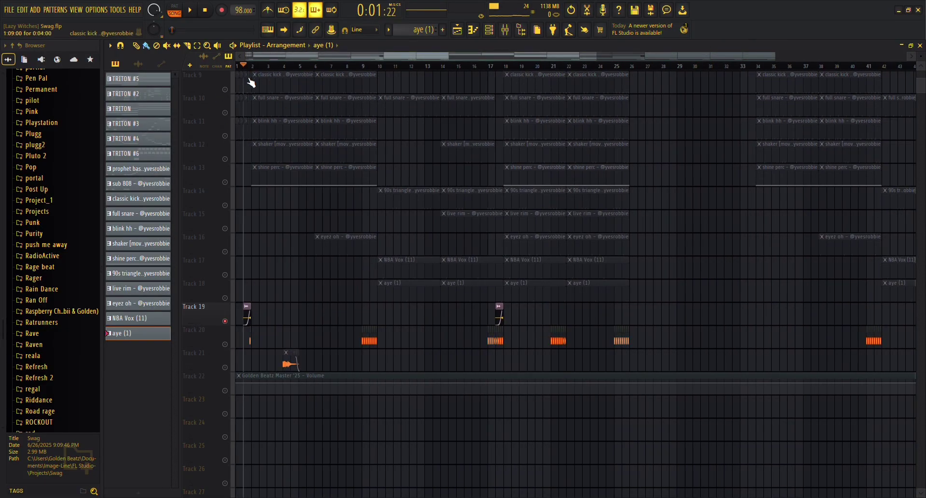
pyautogui.press('space')
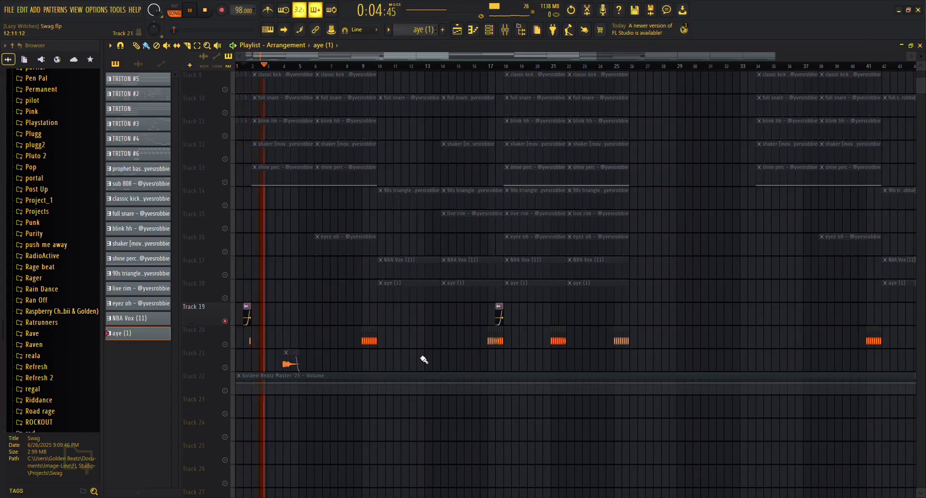
pyautogui.press('space')
# - Play track 20 alone from its clip at bar 9 and unmute all playlist tracks again
pyautogui.click(228, 333)
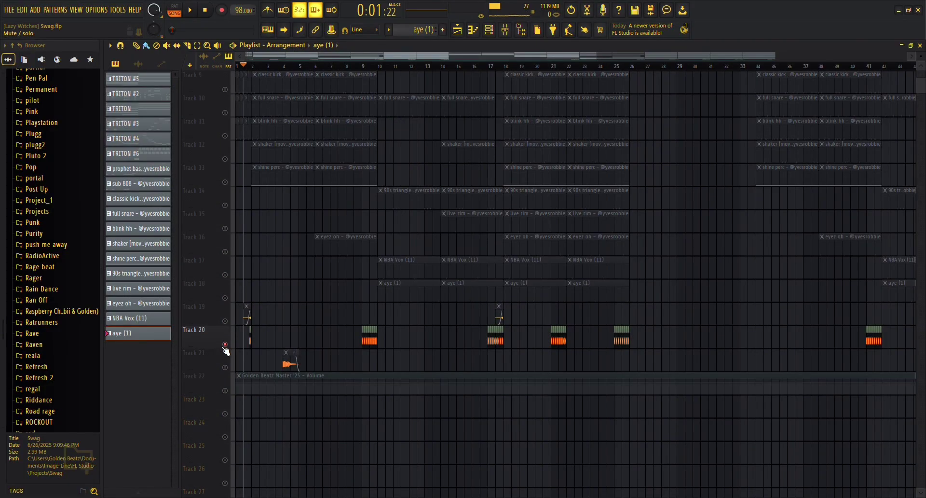
pyautogui.click(365, 69)
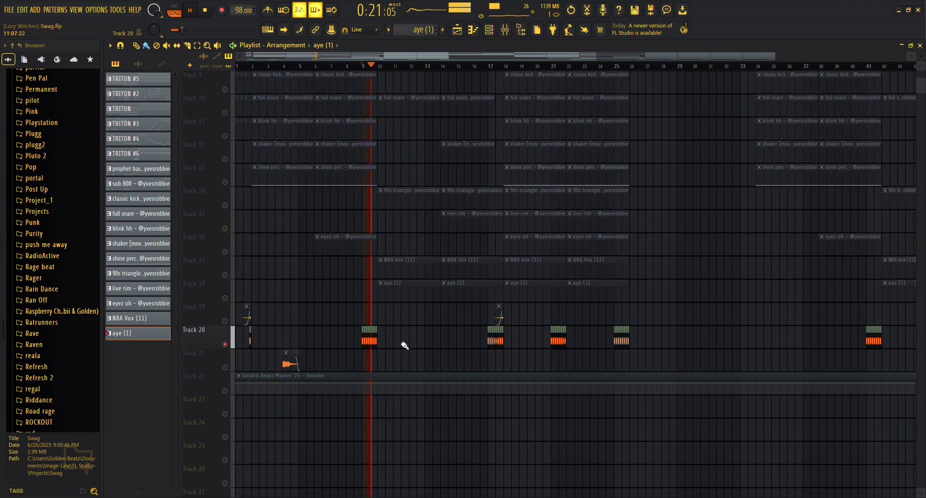
pyautogui.press('space')
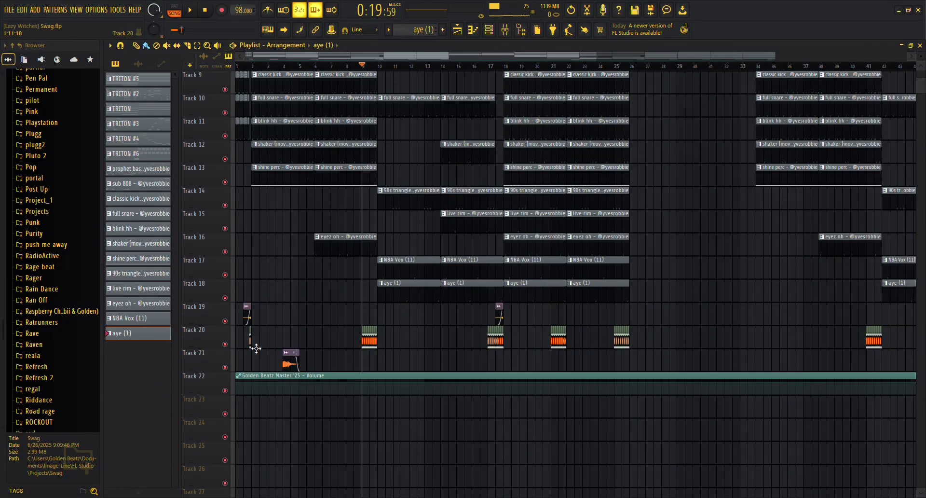
# - Play the full arrangement from the beginning of the song with all tracks unmuted, restarting it once from the start
pyautogui.scroll(8, 289, 310)
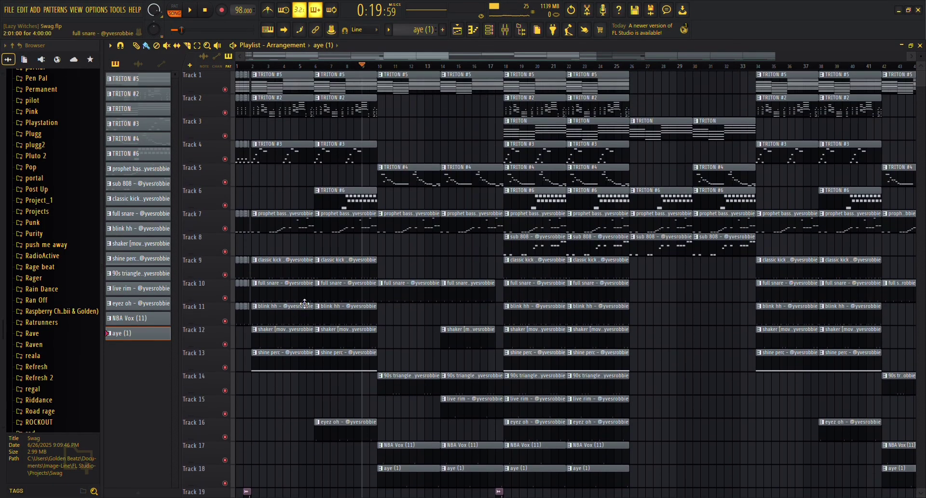
pyautogui.press('Home')
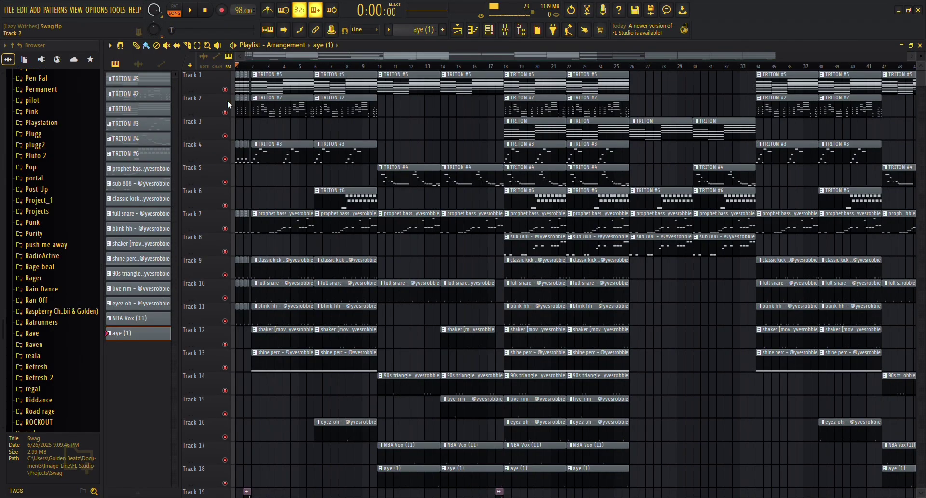
pyautogui.press('space')
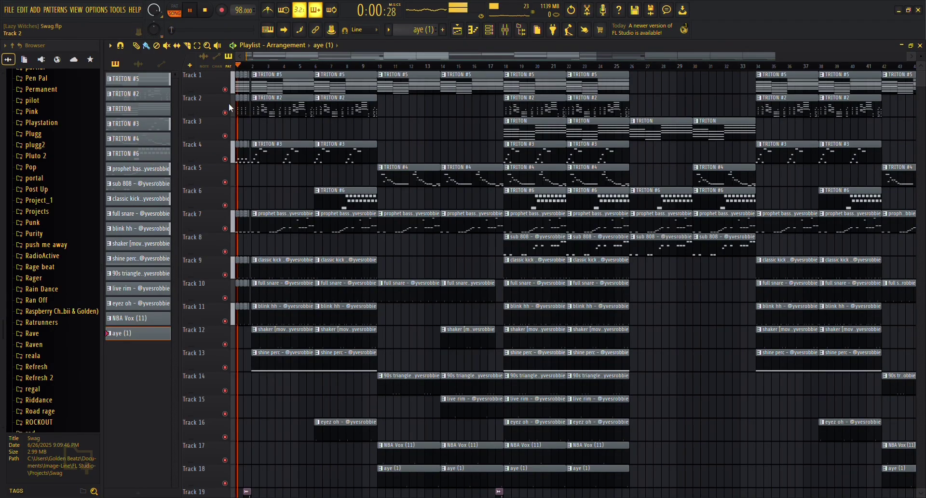
pyautogui.press('space')
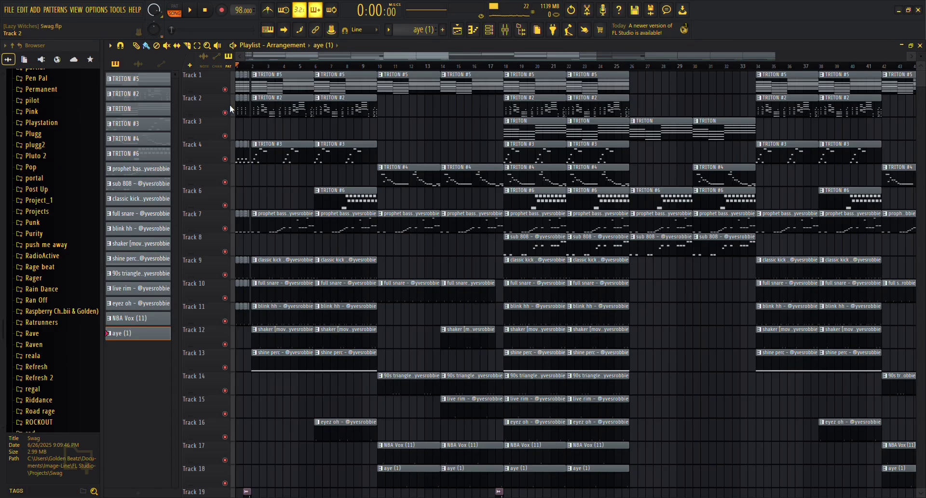
pyautogui.press('space')
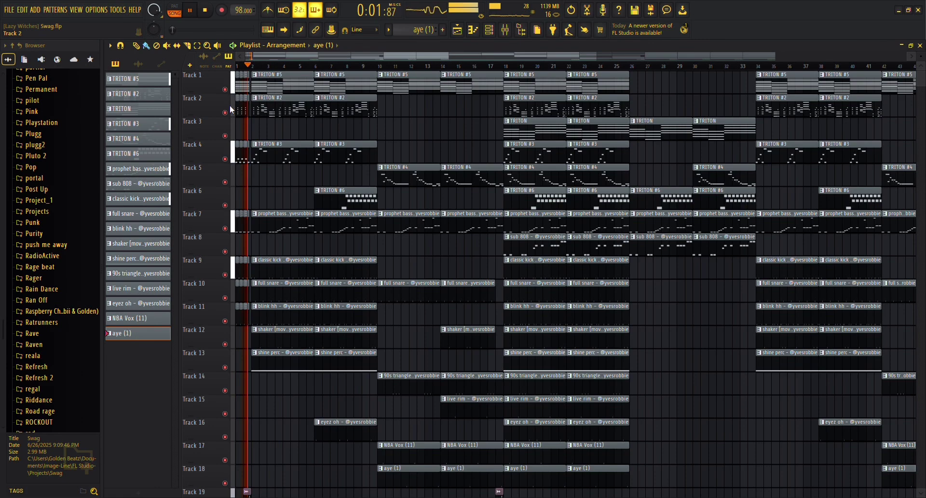